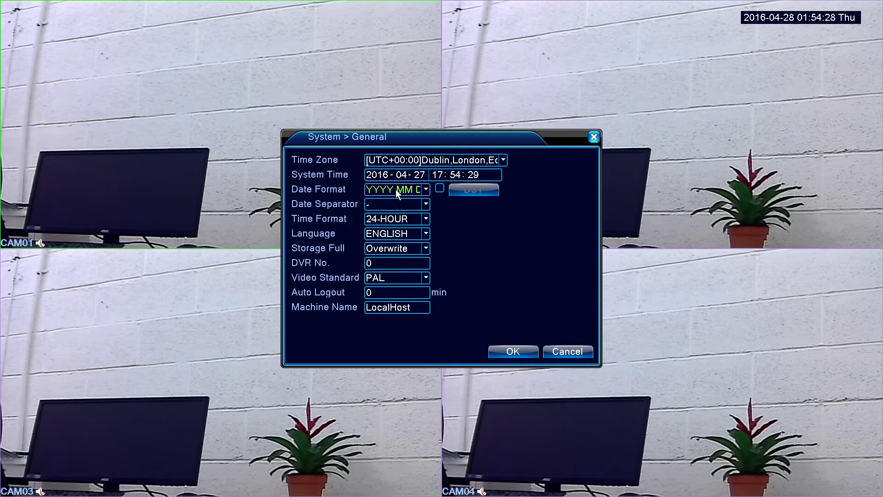
# Set the date format to DD MM YYYY and look through the available interface languages without choosing another.
pyautogui.click(421, 189)
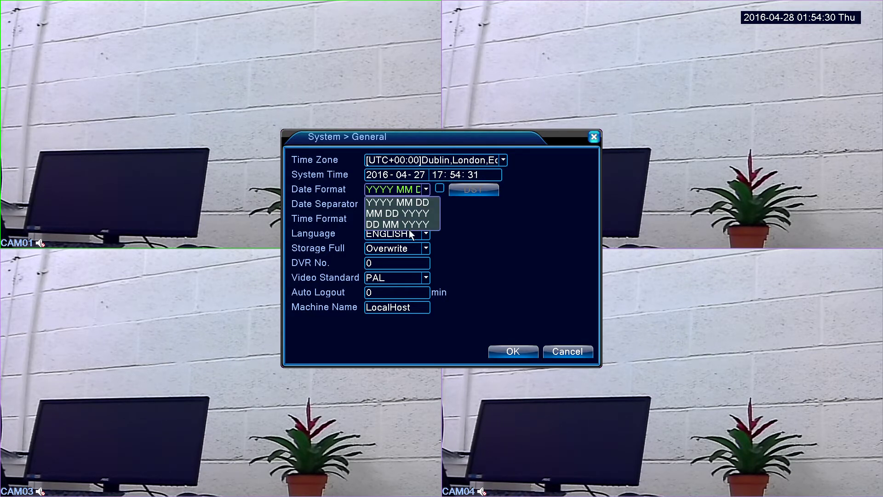
pyautogui.click(389, 224)
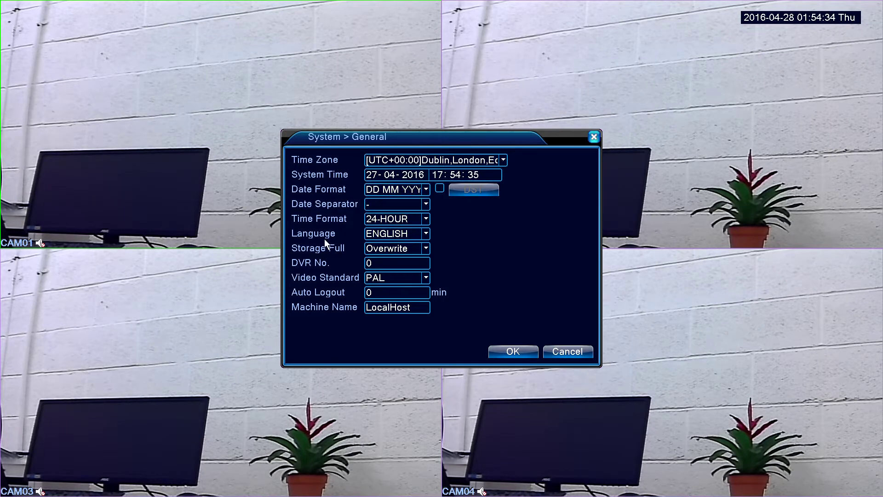
pyautogui.click(427, 234)
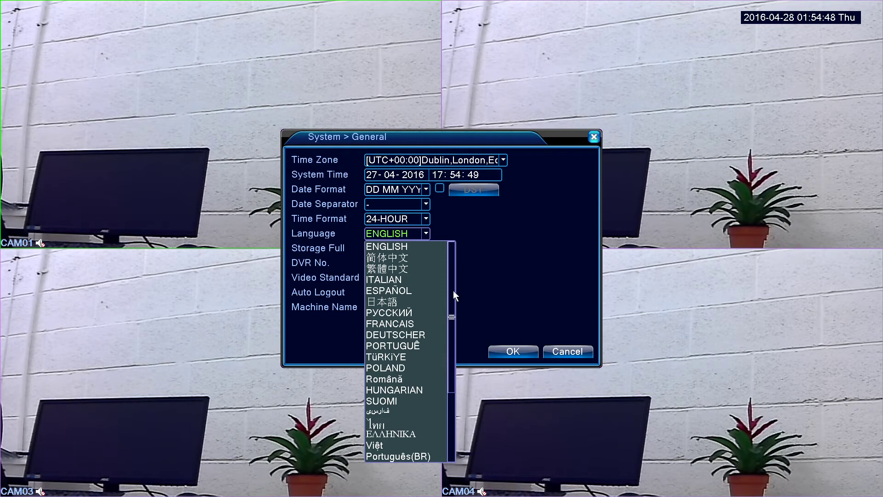
pyautogui.moveTo(449, 316); pyautogui.dragTo(455, 394)
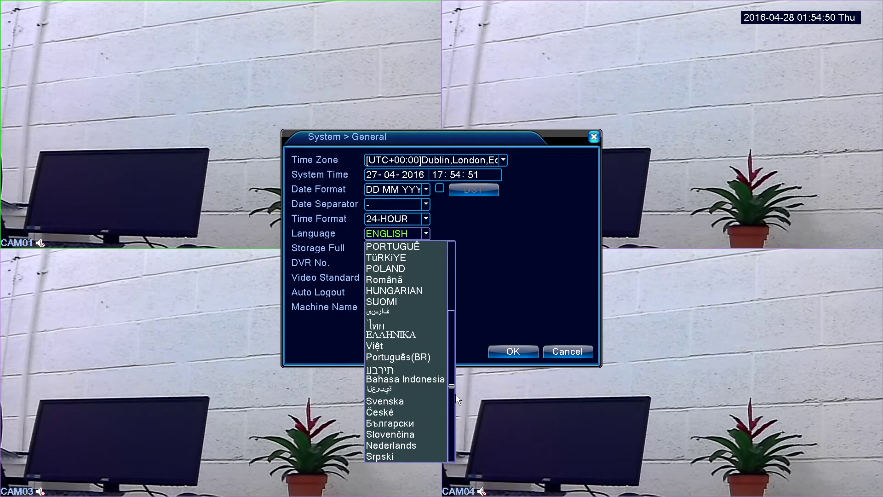
pyautogui.click(499, 277)
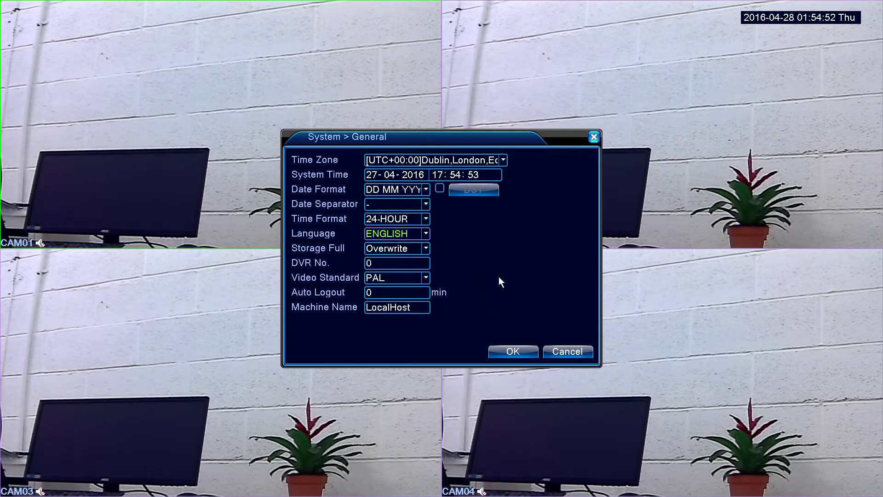
# Set Storage Full to Stop Record, check the video standard options keeping PAL, and leave the general settings without saving.
pyautogui.click(426, 250)
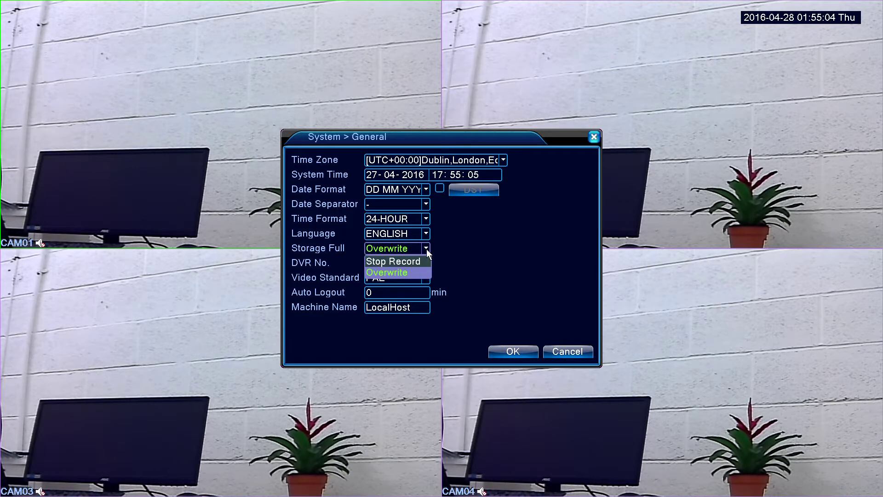
pyautogui.click(391, 262)
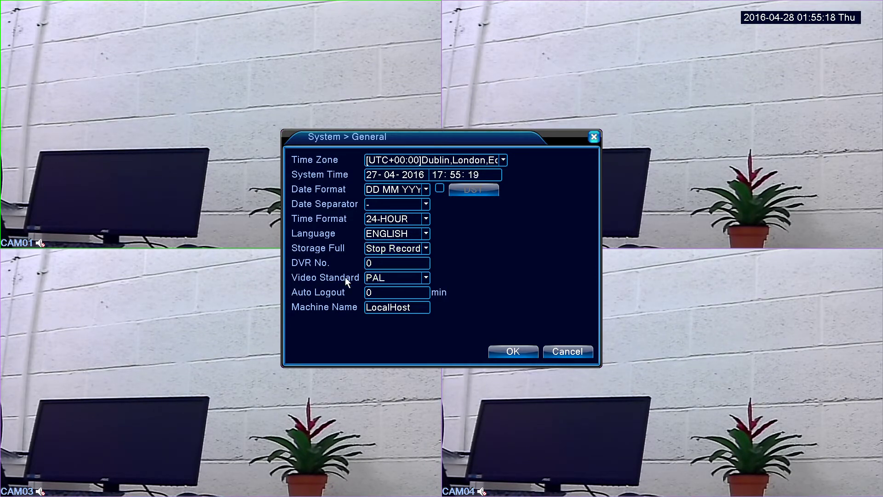
pyautogui.click(407, 279)
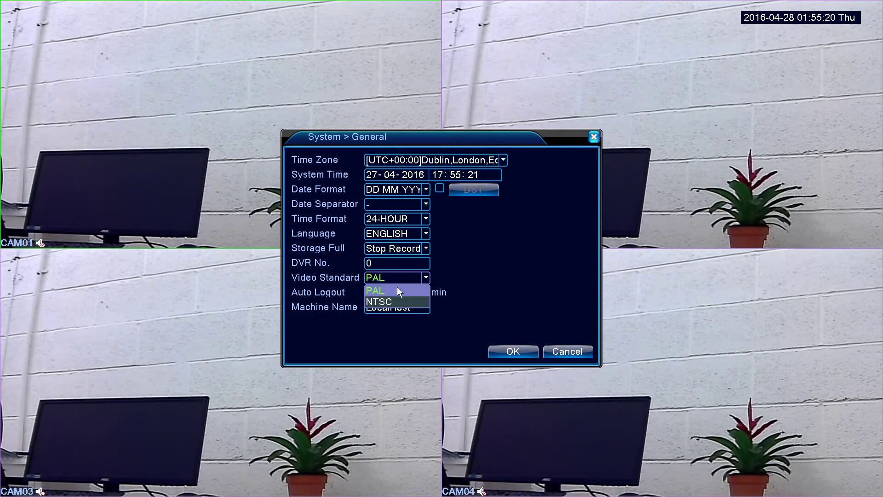
pyautogui.click(416, 290)
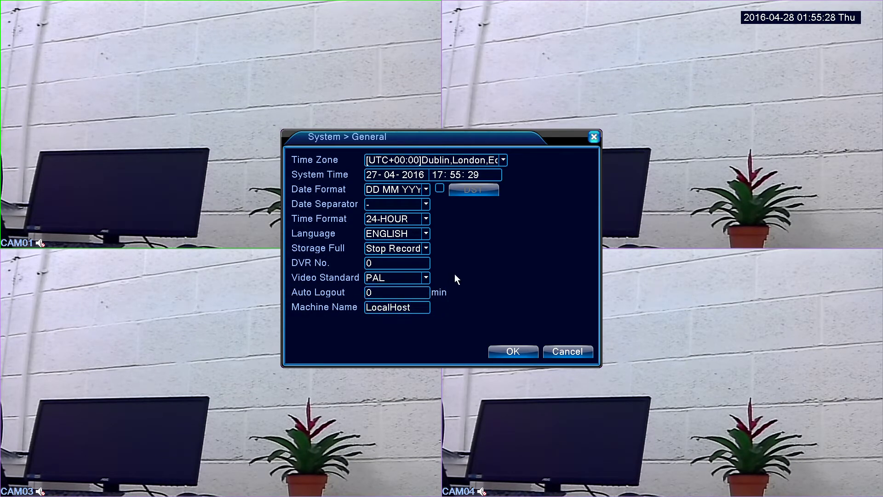
pyautogui.click(572, 354)
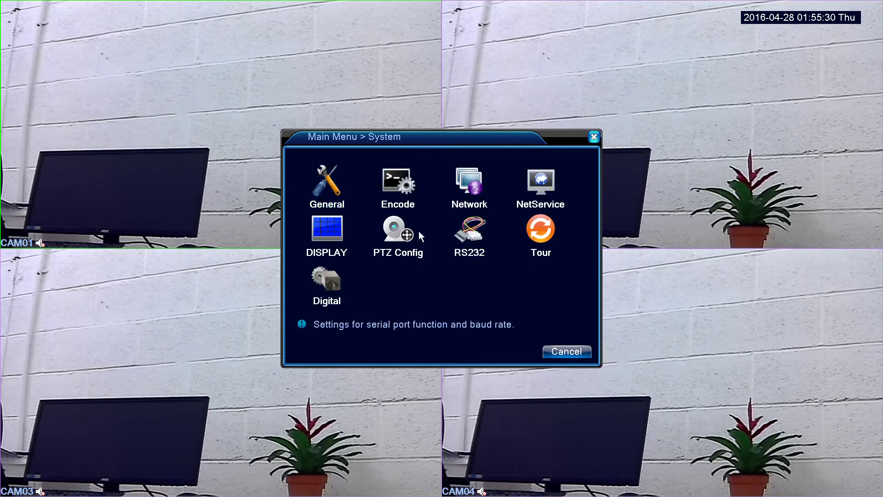
# Open the encode settings, select all channels, and review the resolution options for the main stream.
pyautogui.click(394, 193)
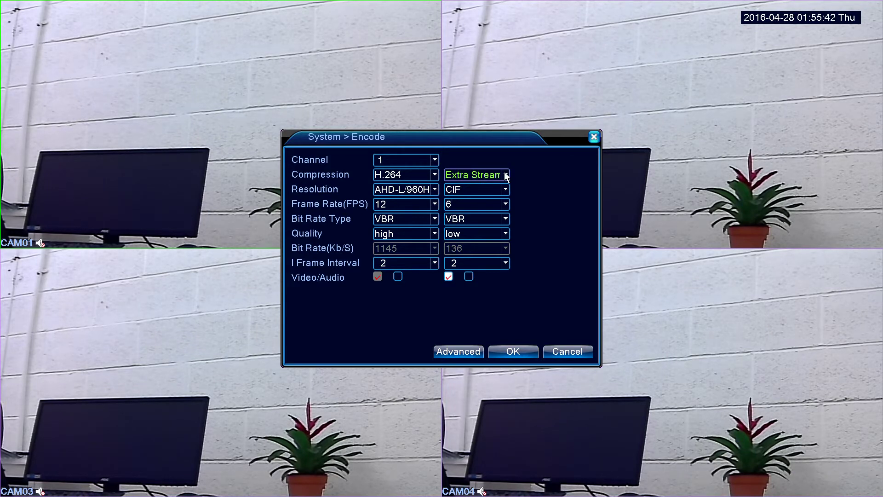
pyautogui.click(399, 159)
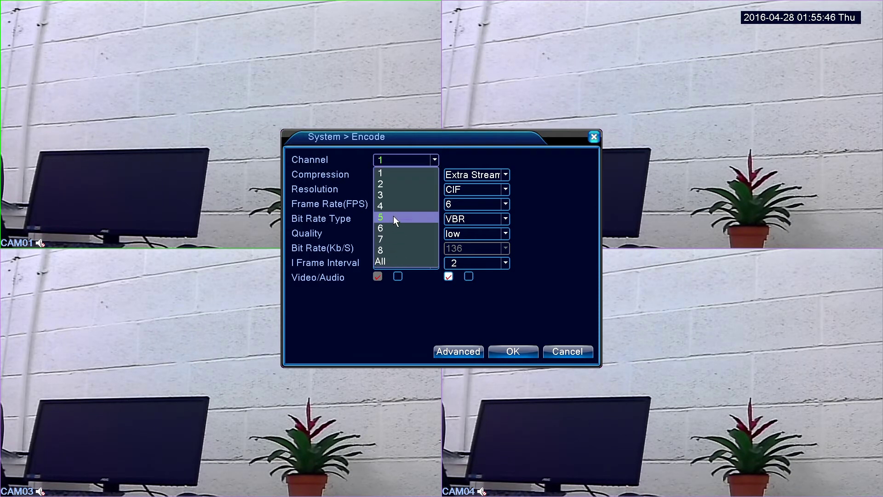
pyautogui.click(395, 259)
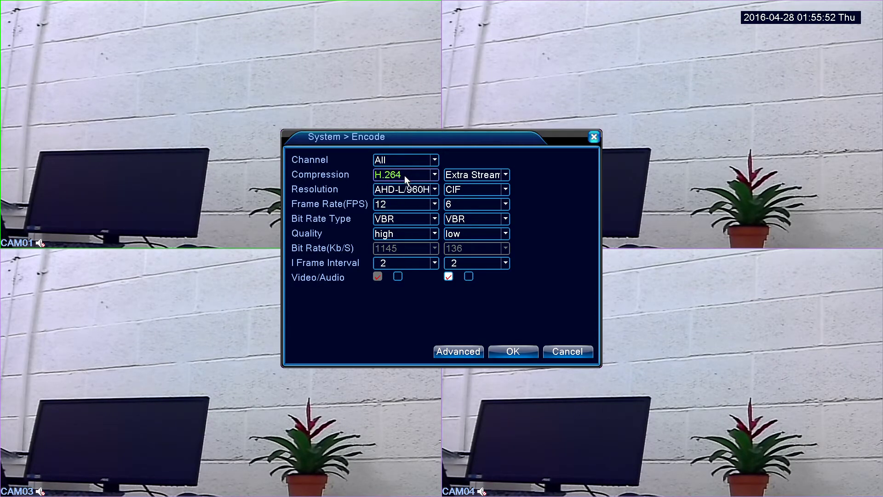
pyautogui.click(434, 189)
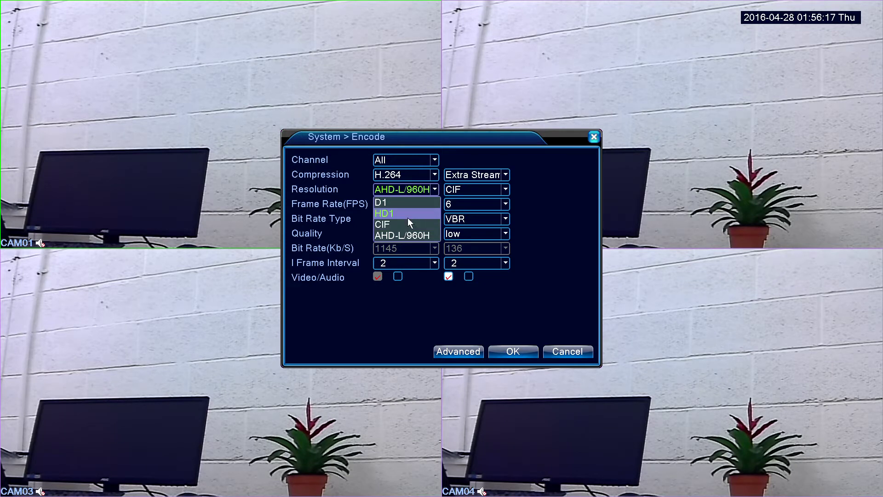
pyautogui.click(418, 137)
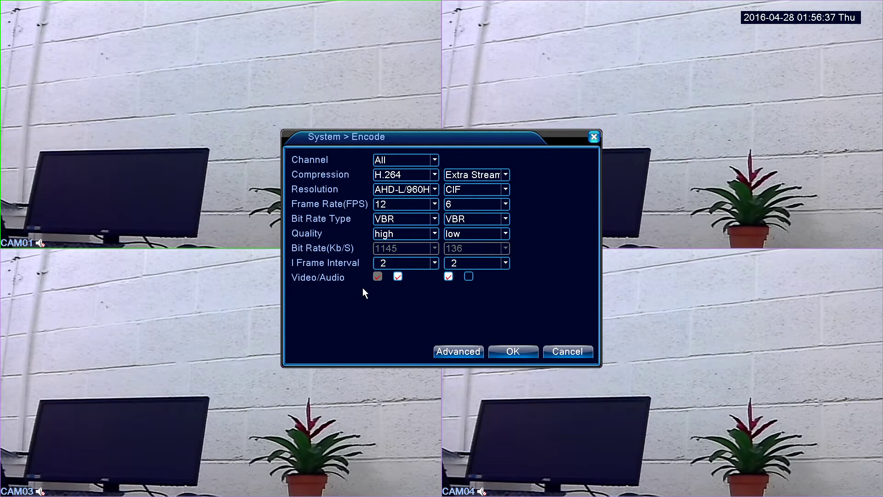
# Review the channel choices and advanced encode options, and leave the encode settings without saving.
pyautogui.click(387, 159)
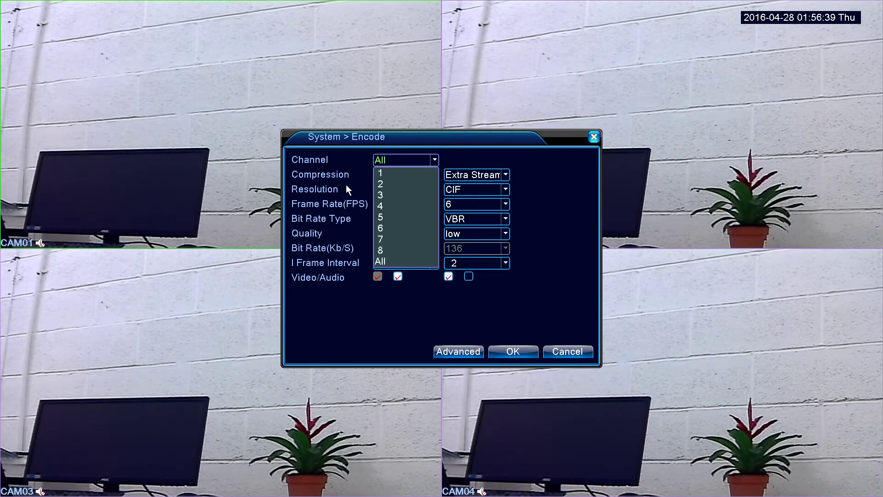
pyautogui.click(463, 307)
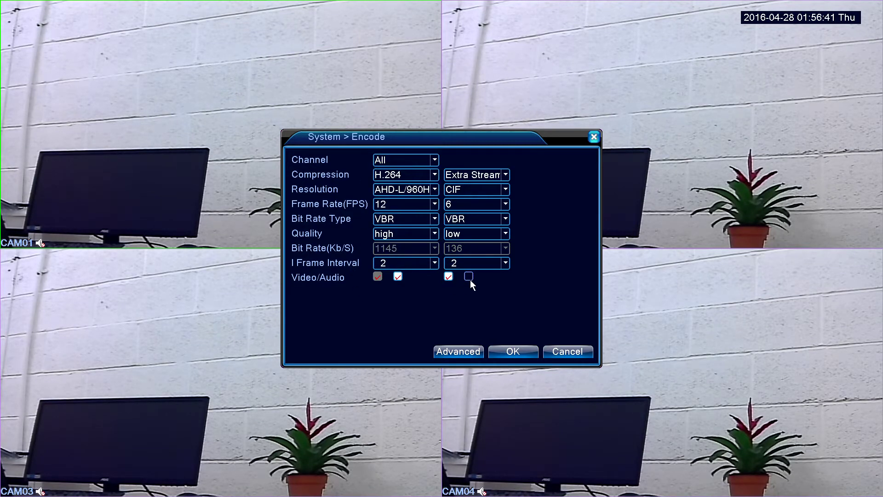
pyautogui.click(458, 352)
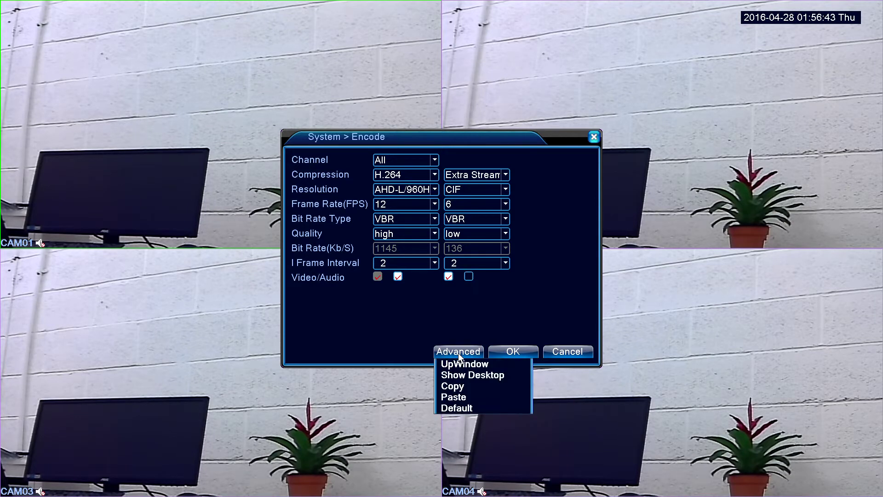
pyautogui.click(557, 351)
# Examine the network settings, including the net card and transfer policy options, and leave without saving.
pyautogui.click(469, 184)
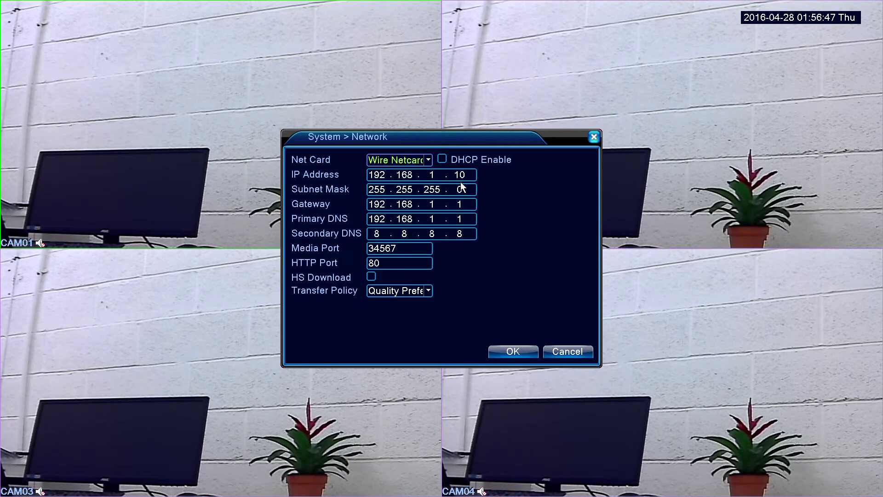
pyautogui.click(396, 174)
pyautogui.click(429, 160)
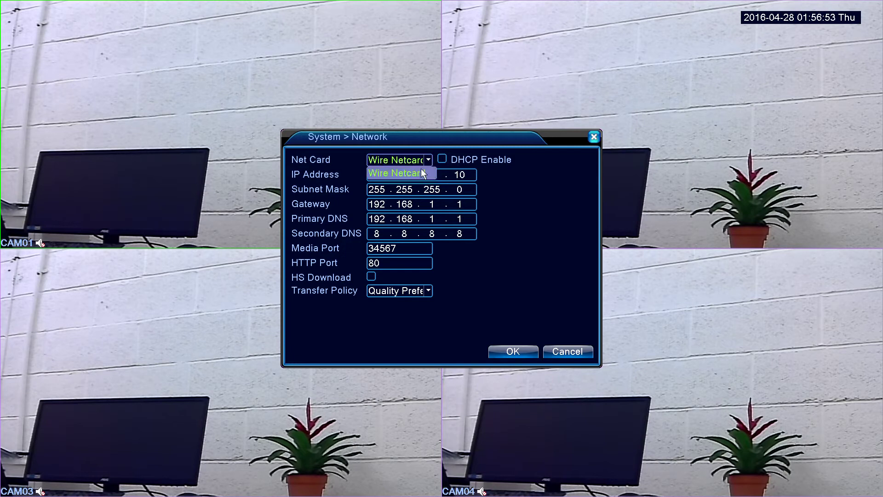
pyautogui.click(524, 160)
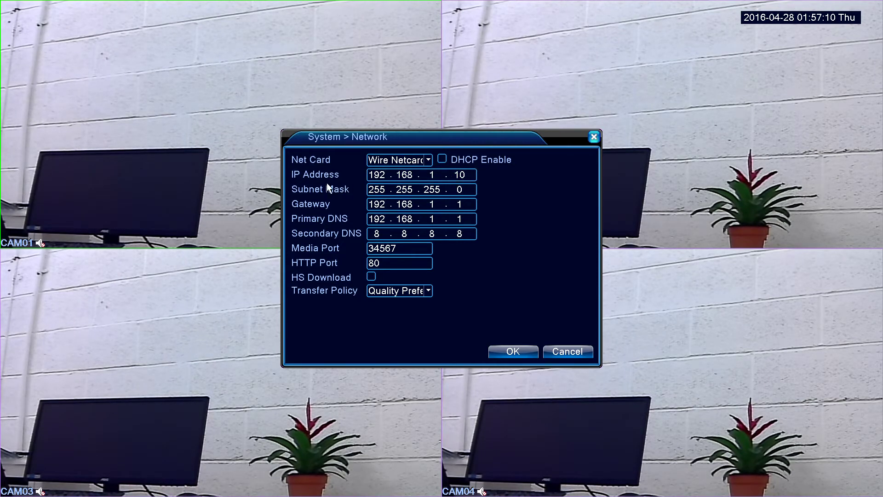
pyautogui.click(374, 207)
pyautogui.click(428, 291)
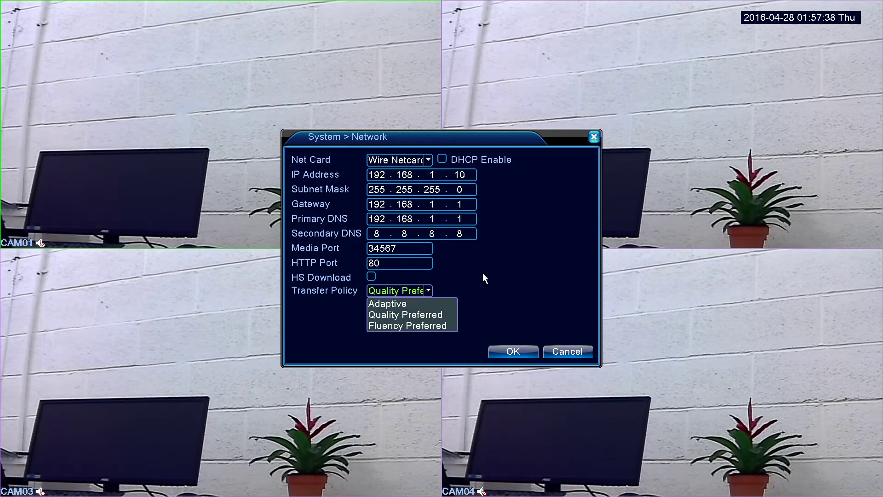
pyautogui.click(509, 297)
pyautogui.click(565, 353)
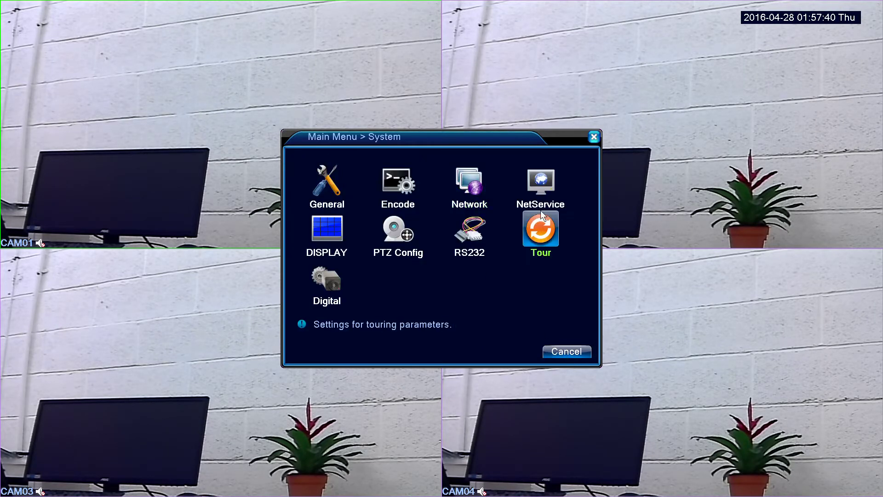
# Enable the EMAIL net service to inspect its SMTP fields, and discard the change.
pyautogui.click(538, 206)
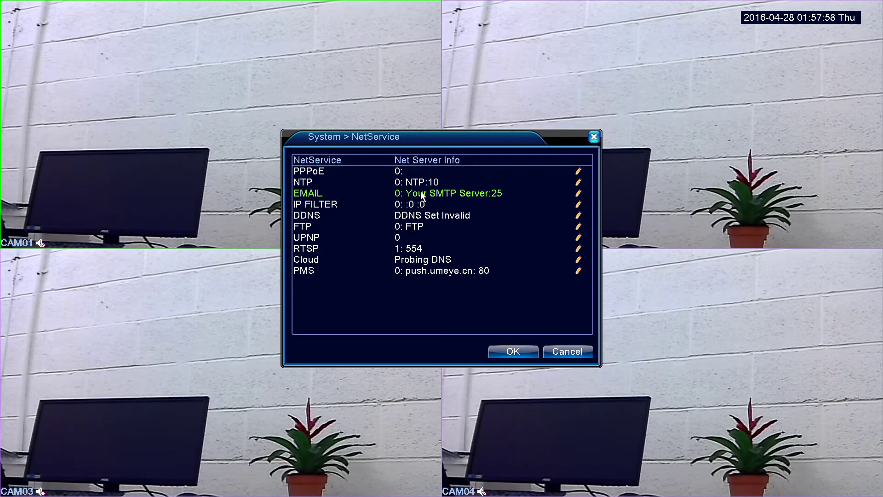
pyautogui.click(579, 194)
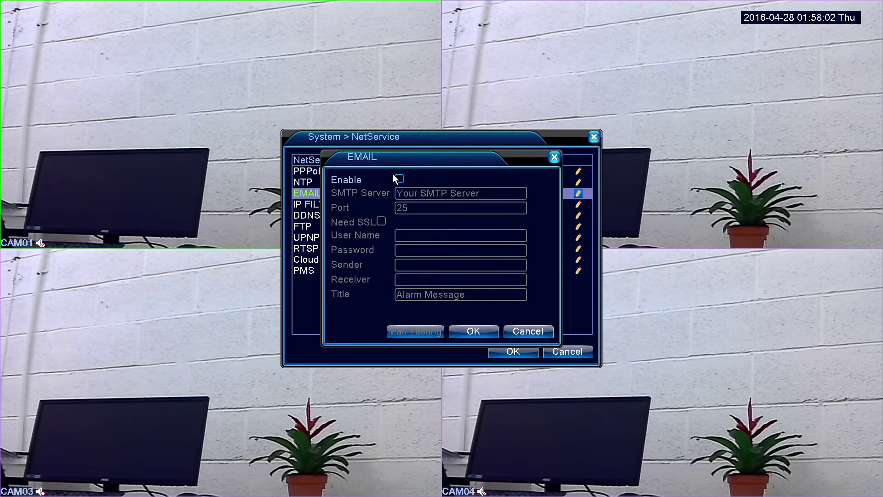
pyautogui.click(399, 179)
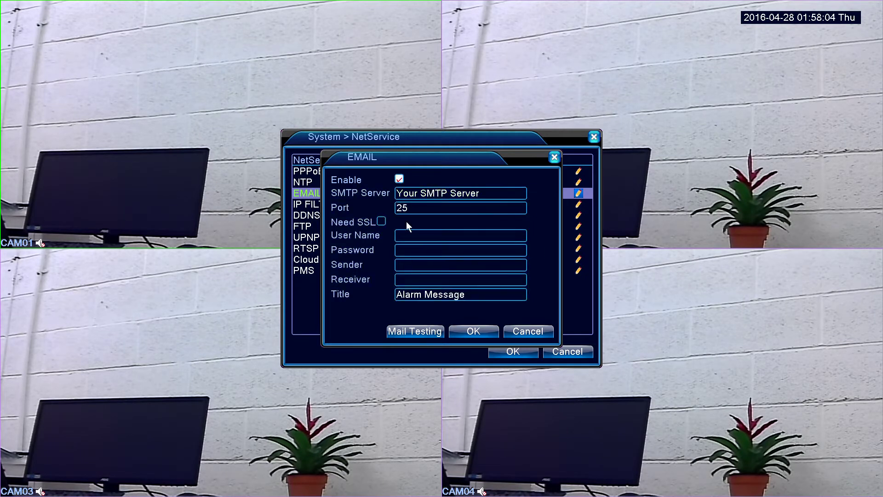
pyautogui.click(526, 332)
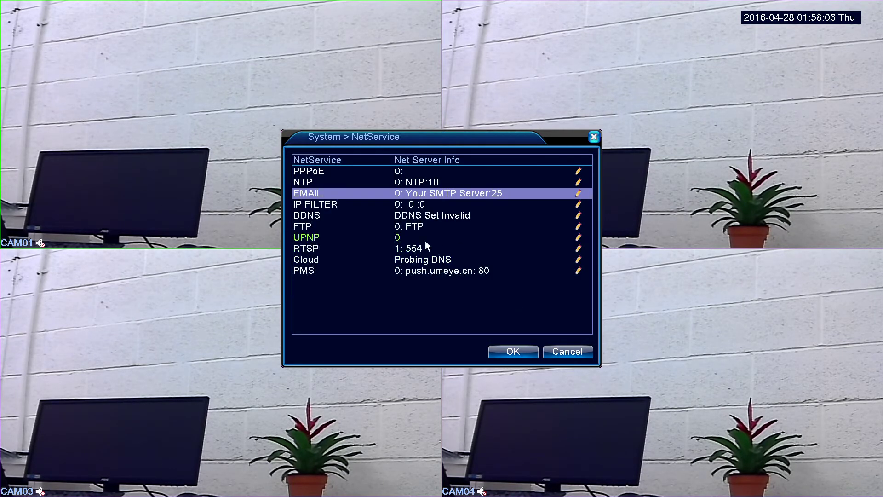
# Inspect the DDNS settings and the available DDNS types, and close the net services without changes.
pyautogui.click(319, 214)
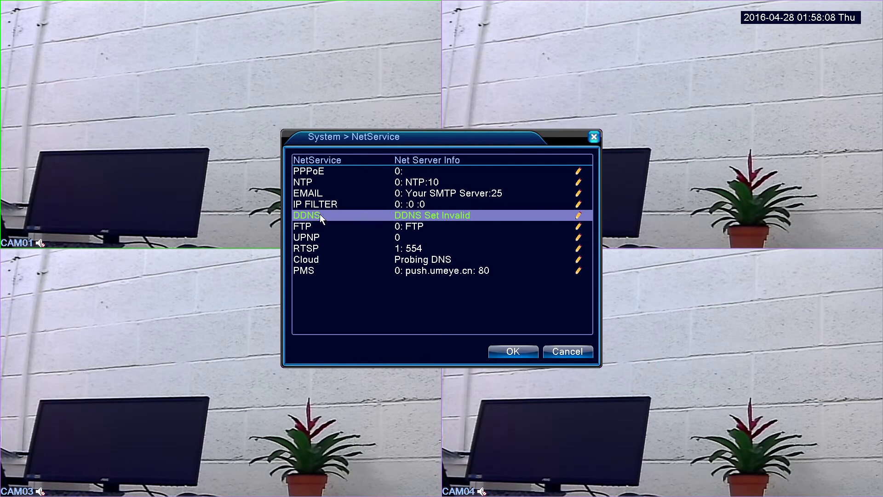
pyautogui.click(580, 216)
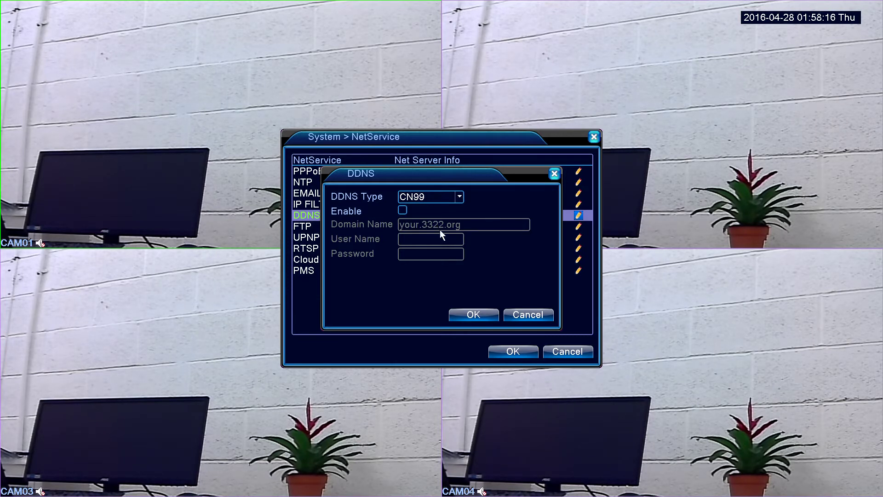
pyautogui.click(459, 196)
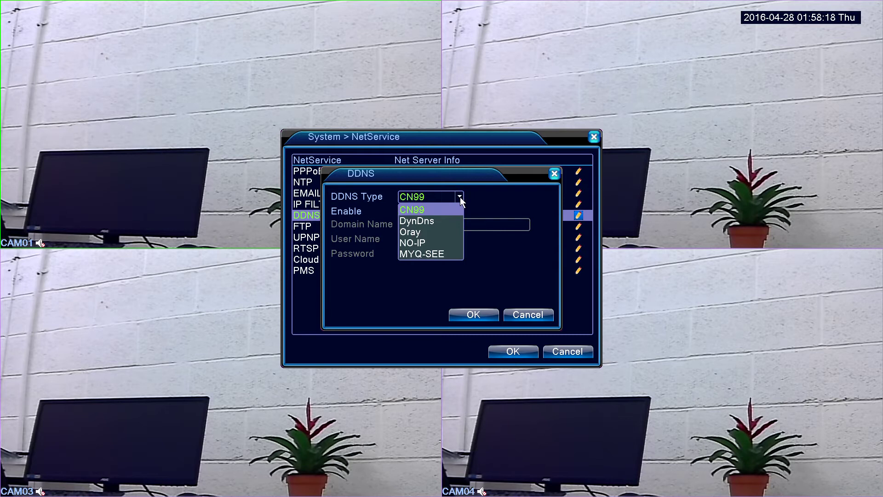
pyautogui.click(555, 176)
pyautogui.click(554, 175)
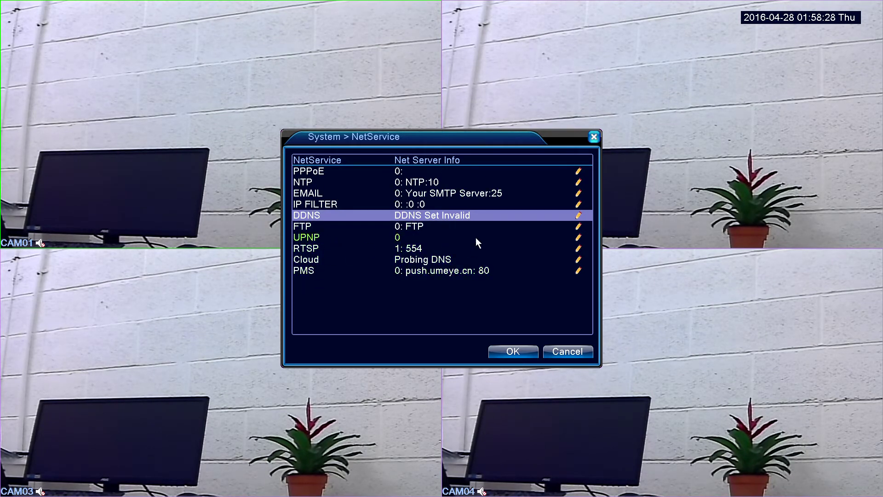
pyautogui.rightClick(493, 182)
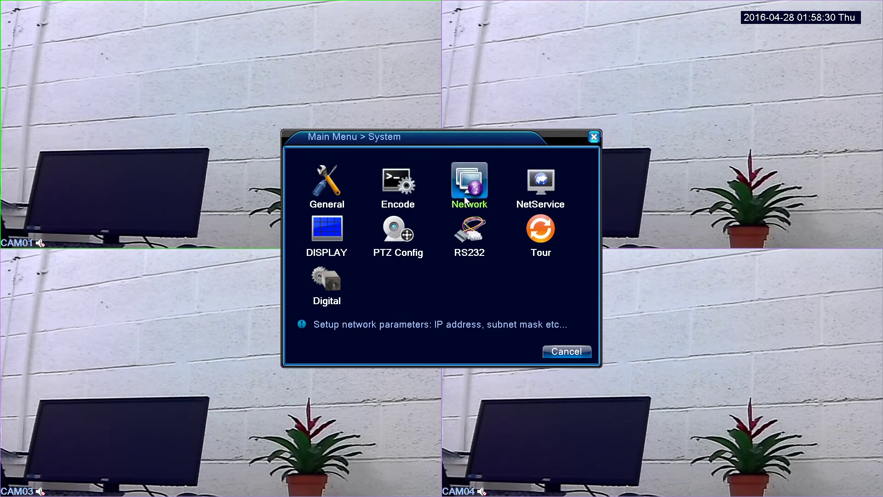
# Open the display settings and view the channel titles of all cameras, leaving the titles unedited.
pyautogui.click(329, 225)
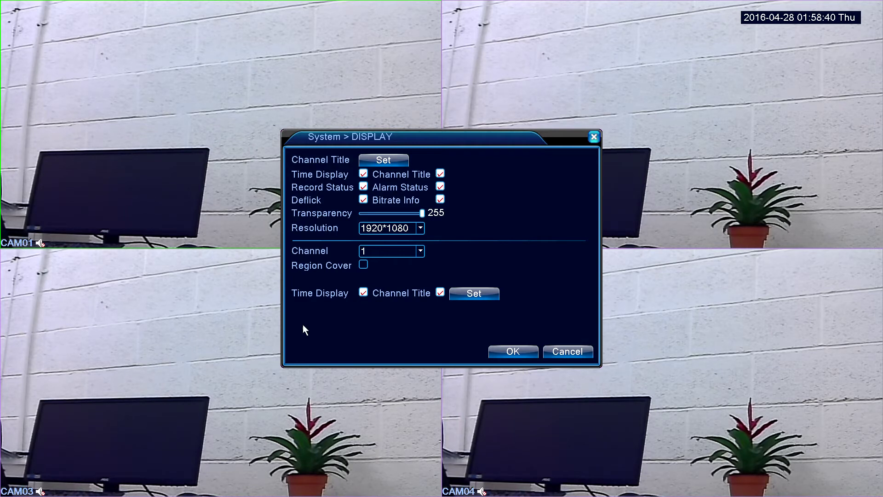
pyautogui.click(371, 160)
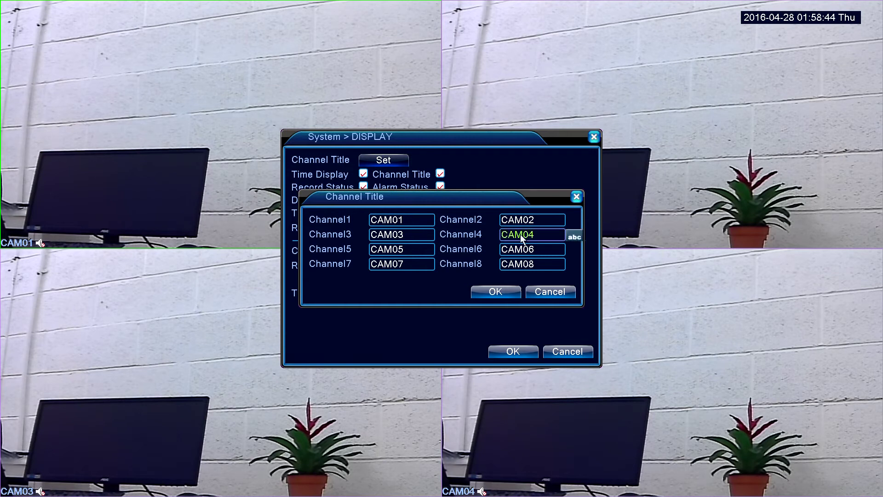
pyautogui.click(557, 293)
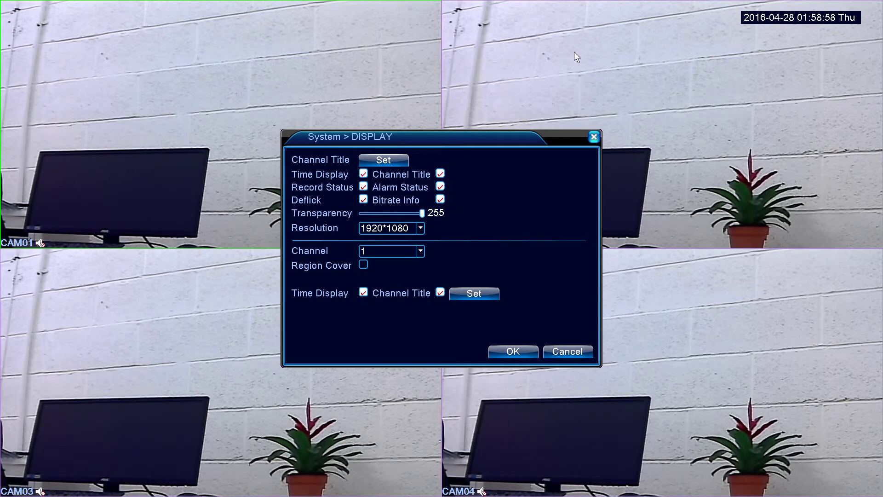
# Close the display settings and menus, and switch the live view to the View 9 layout.
pyautogui.click(564, 350)
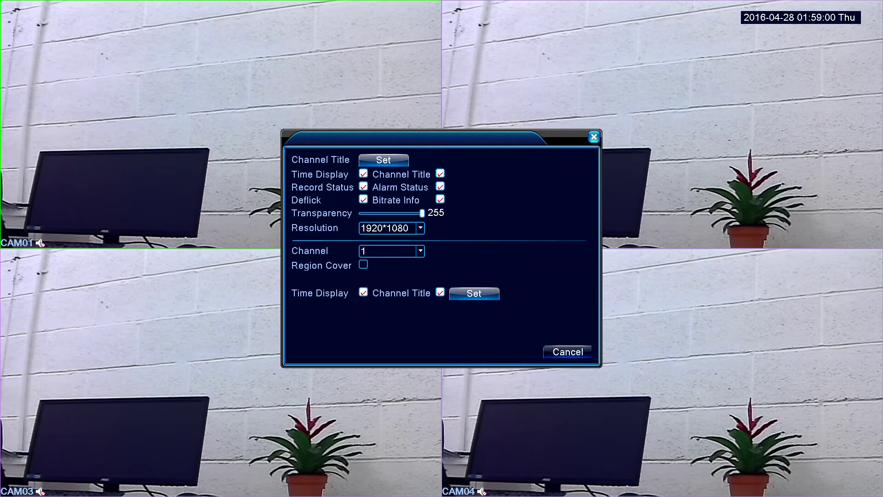
pyautogui.rightClick(548, 337)
pyautogui.rightClick(547, 338)
pyautogui.rightClick(526, 232)
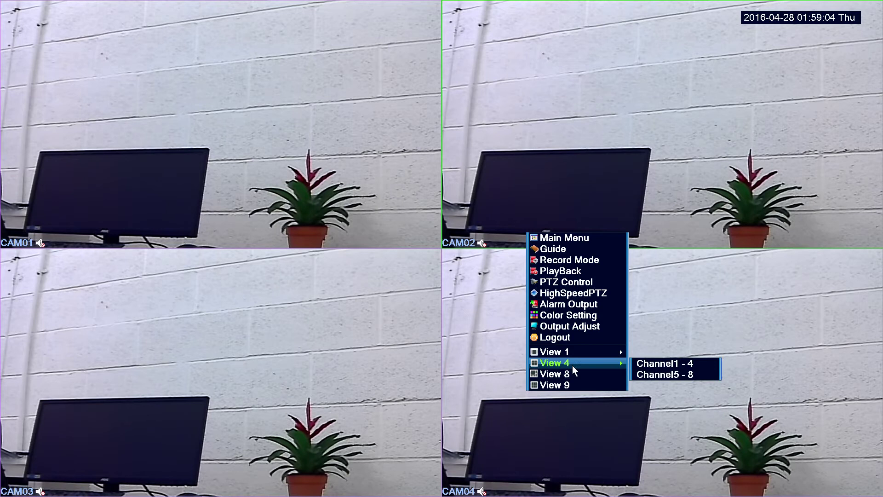
pyautogui.click(574, 384)
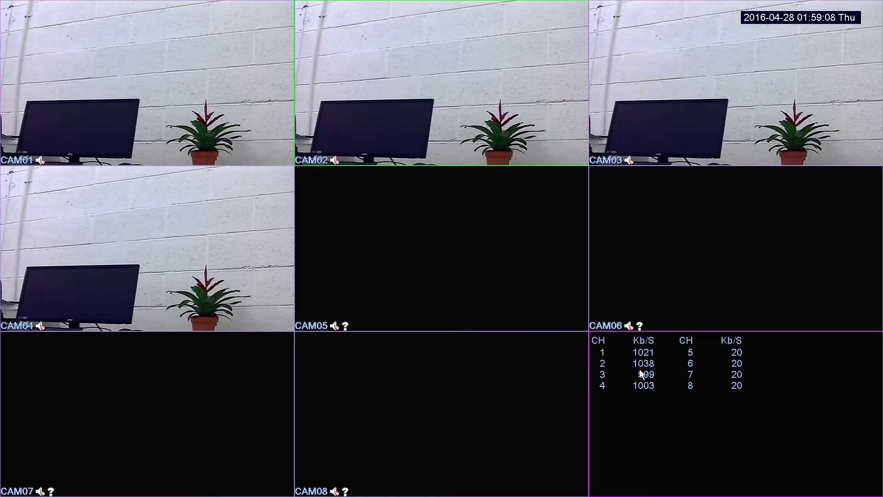
# Return the live view to the View 4 layout showing channels 1 - 4.
pyautogui.rightClick(487, 230)
pyautogui.moveTo(486, 338)
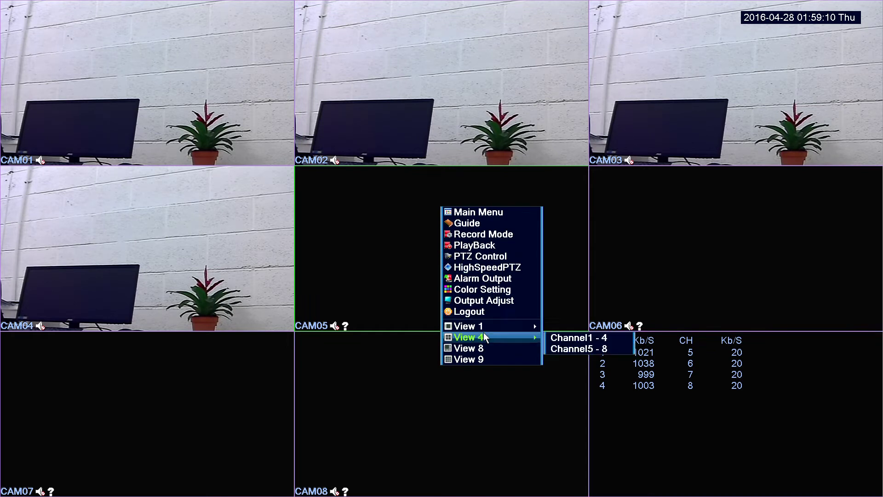
pyautogui.click(567, 338)
# Reopen the system display settings and inspect the available output resolutions, leaving the resolution unselected.
pyautogui.rightClick(463, 223)
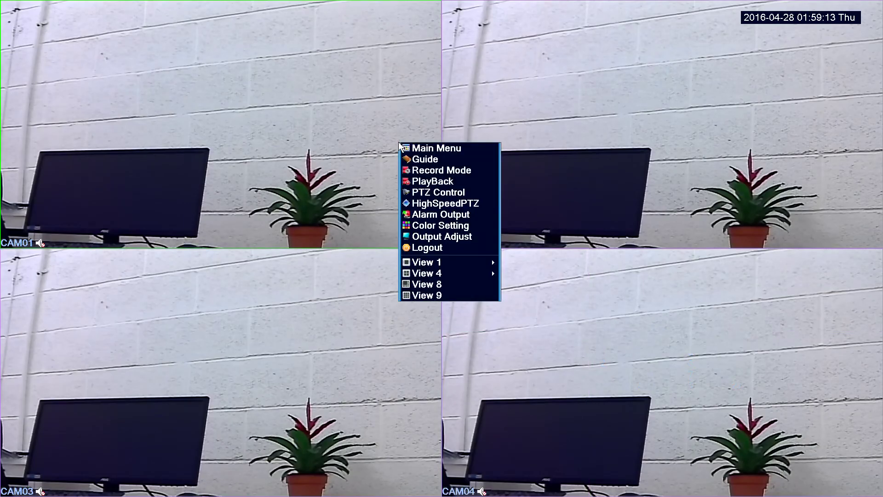
pyautogui.click(454, 147)
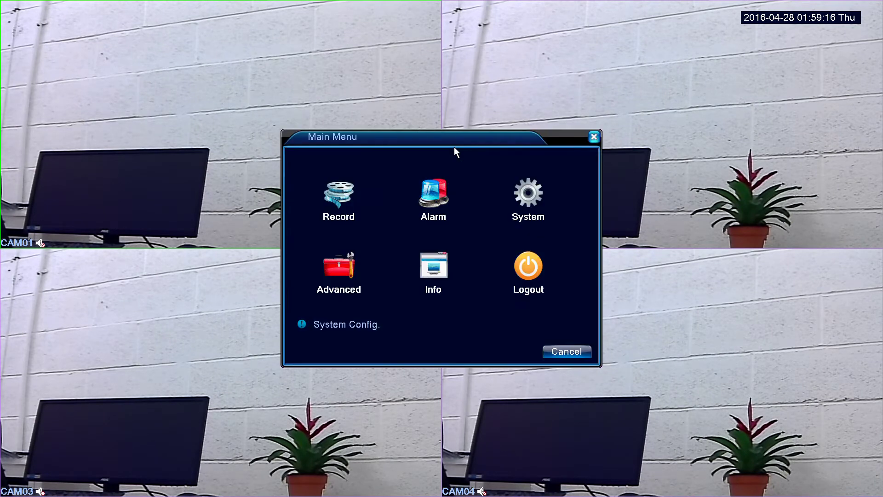
pyautogui.click(526, 191)
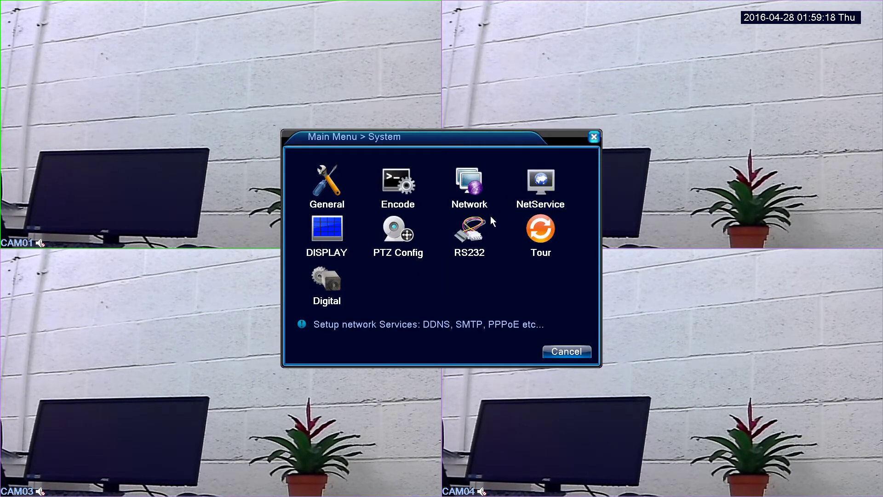
pyautogui.click(338, 238)
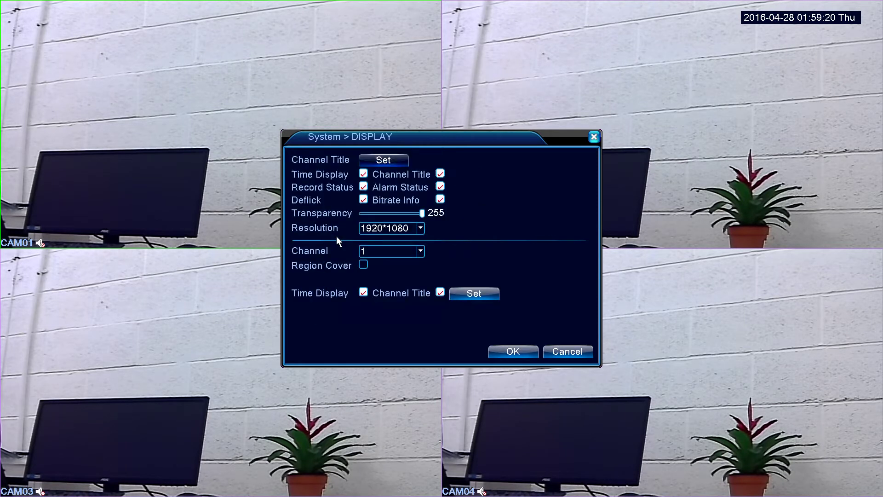
pyautogui.click(420, 228)
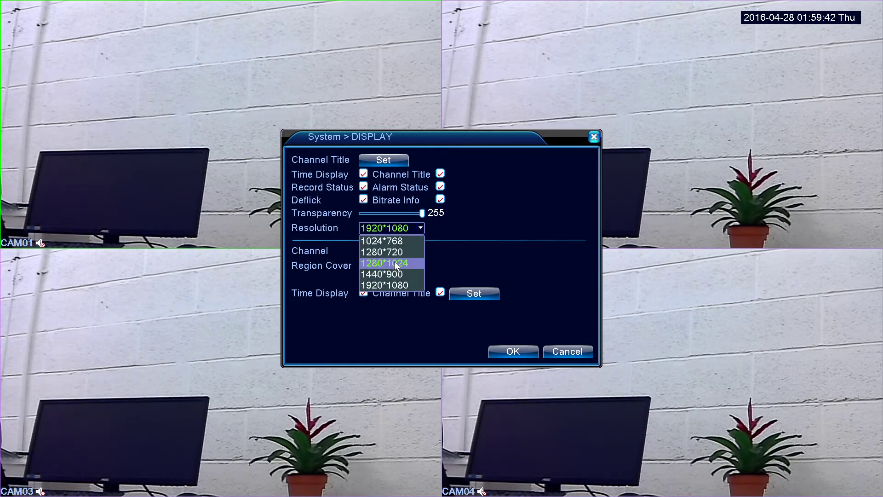
pyautogui.click(443, 250)
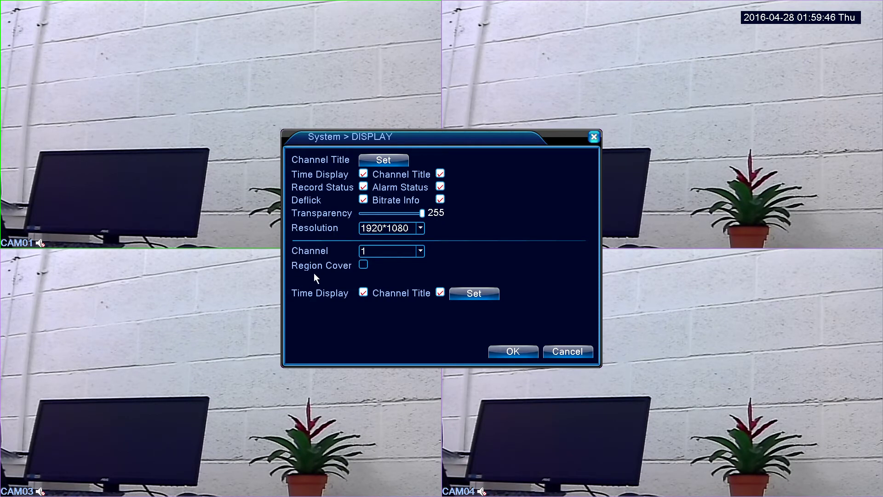
# Check channel 1's region cover options and its time and title overlay placement, and leave the display settings without saving.
pyautogui.click(363, 266)
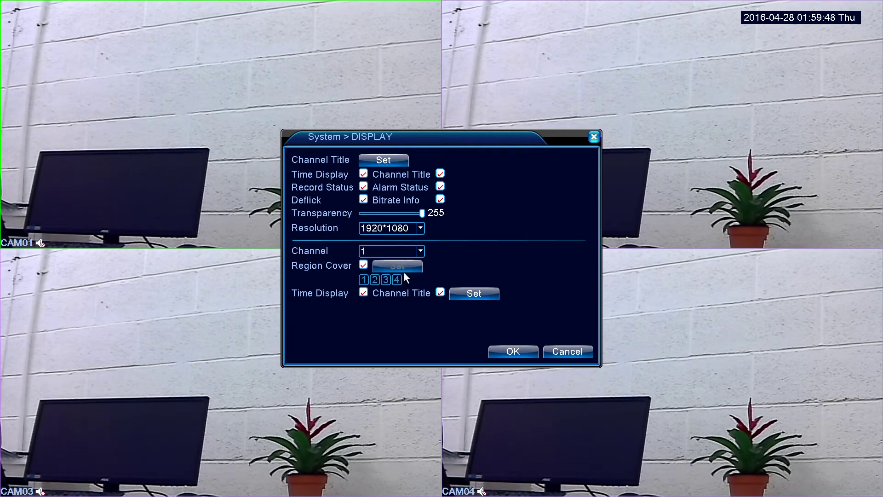
pyautogui.click(362, 265)
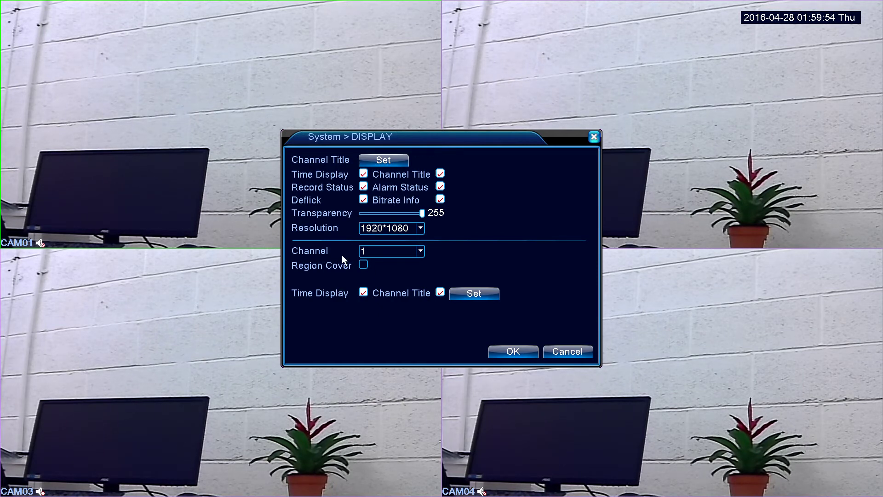
pyautogui.click(476, 296)
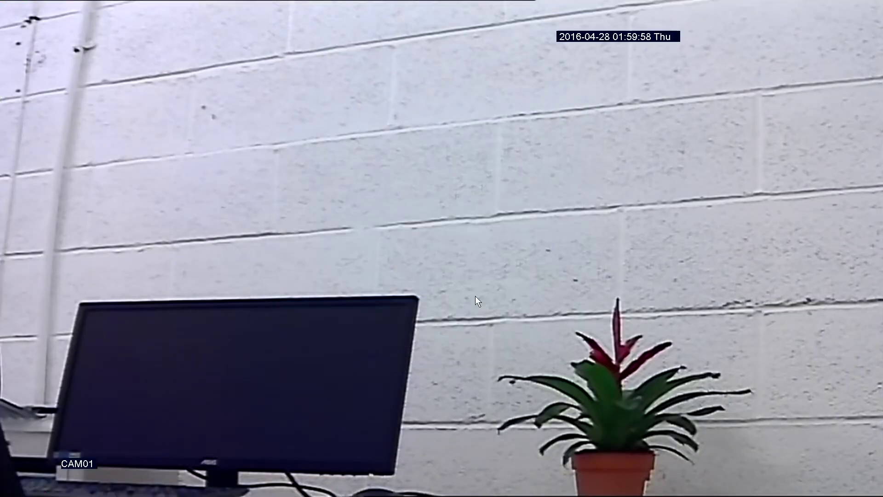
pyautogui.rightClick(474, 224)
pyautogui.click(577, 352)
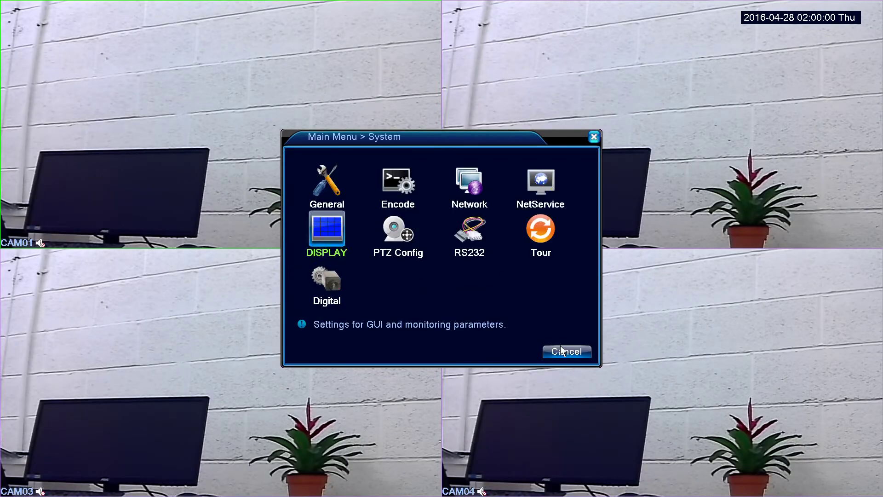
# Inspect the PTZ configuration and the available PTZ device protocols, and exit to the live view without saving.
pyautogui.click(395, 230)
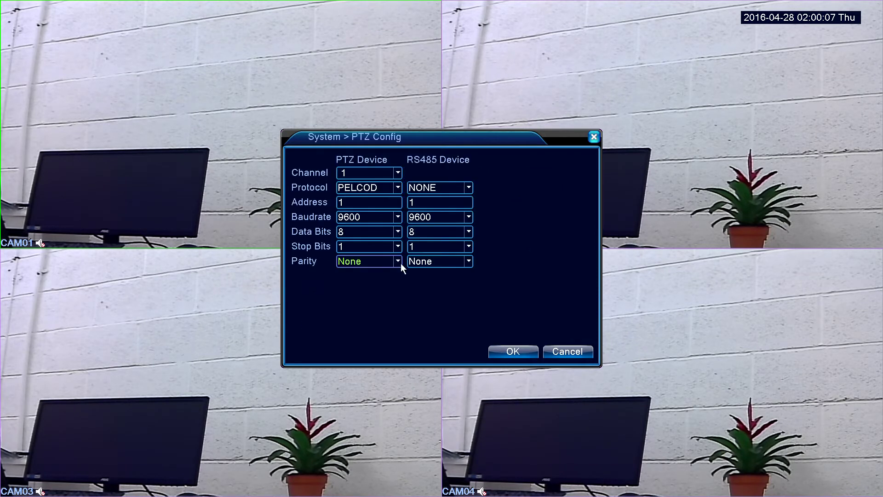
pyautogui.click(397, 187)
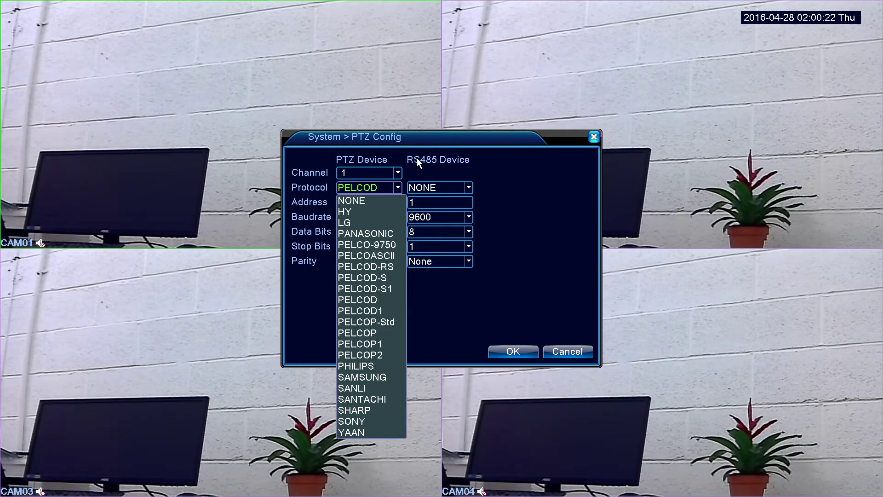
pyautogui.click(438, 163)
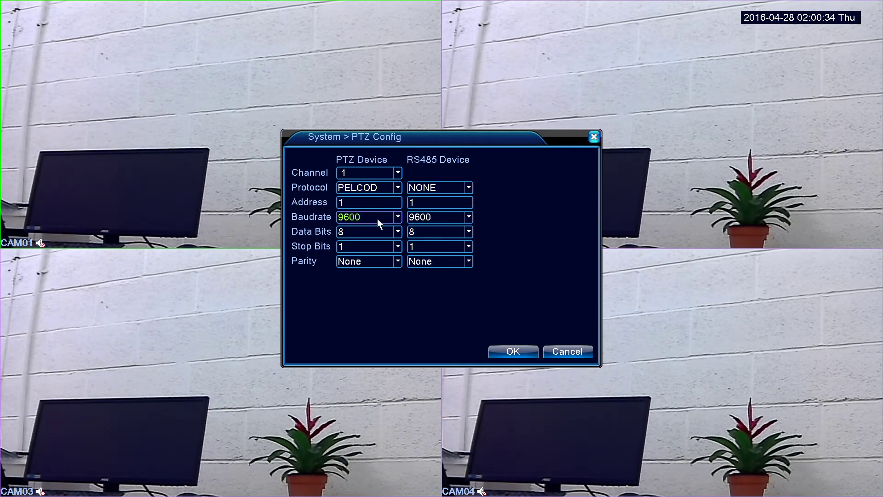
pyautogui.click(556, 351)
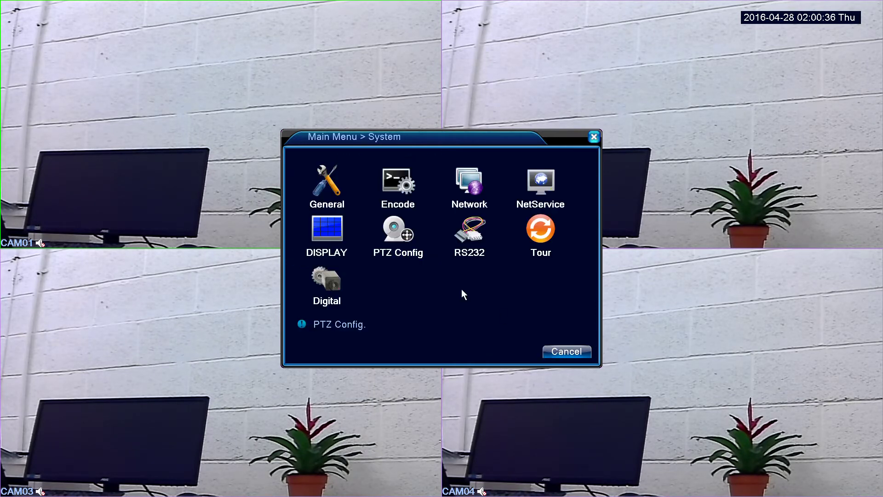
pyautogui.click(561, 350)
pyautogui.click(564, 351)
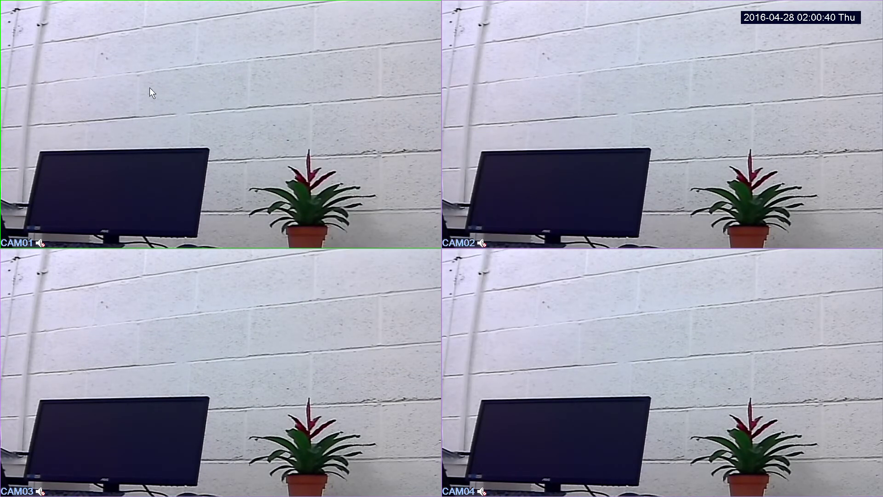
# Open the PTZ control for camera 1 to view its movement, zoom and preset controls, and close it.
pyautogui.rightClick(196, 74)
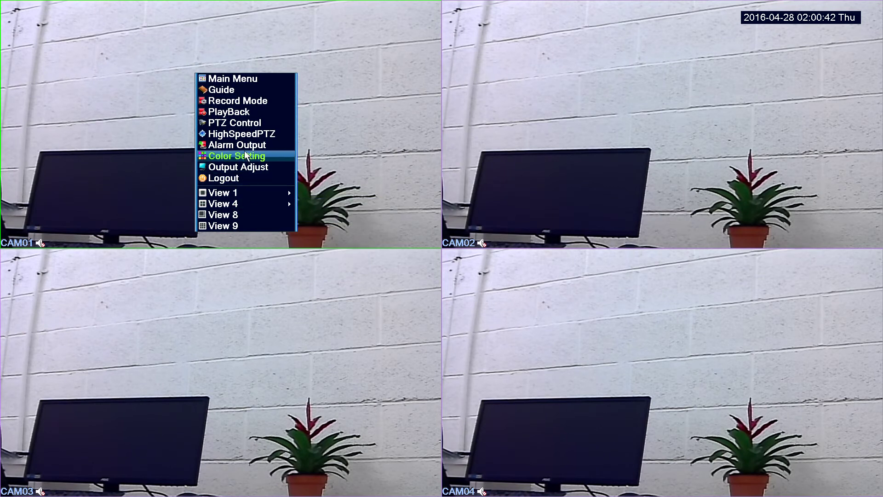
pyautogui.click(247, 121)
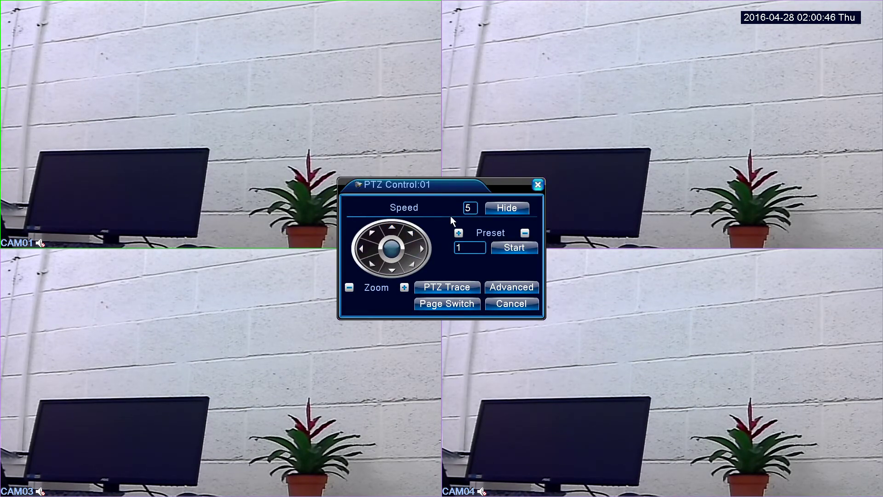
pyautogui.click(506, 304)
# View the RS232 serial port and Tour pages of the system settings, and leave both without changes.
pyautogui.rightClick(401, 180)
pyautogui.click(440, 182)
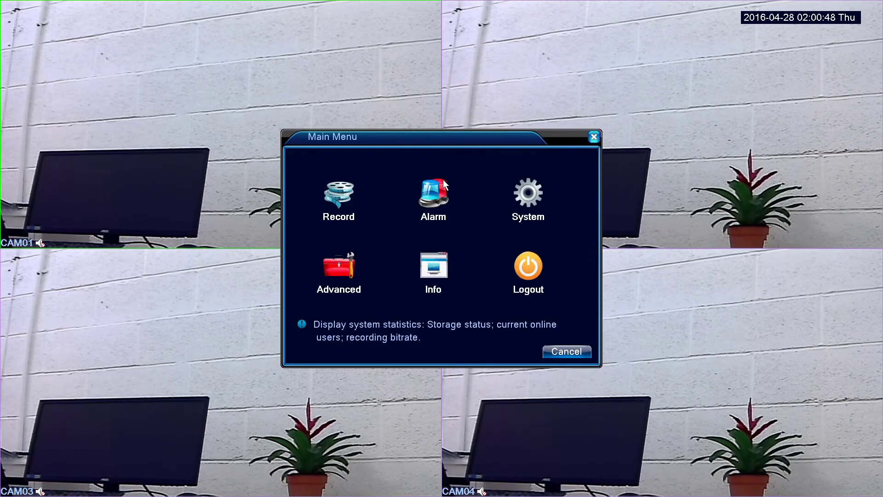
pyautogui.click(530, 211)
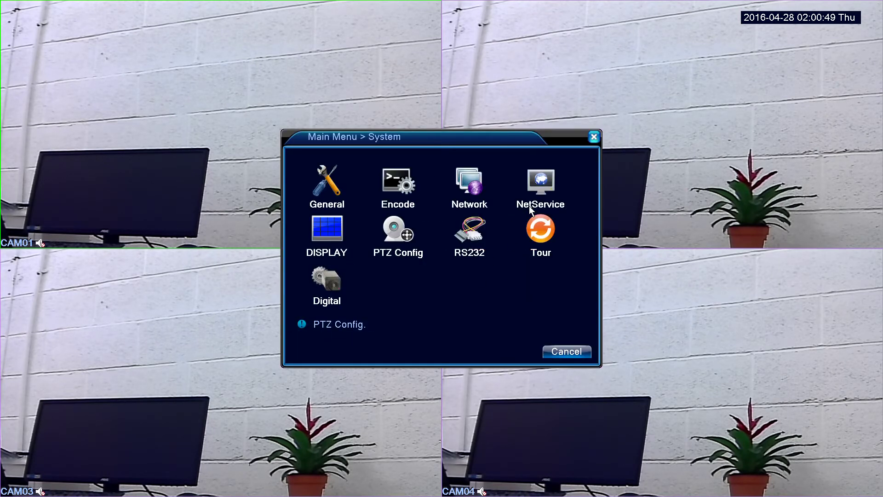
pyautogui.click(474, 225)
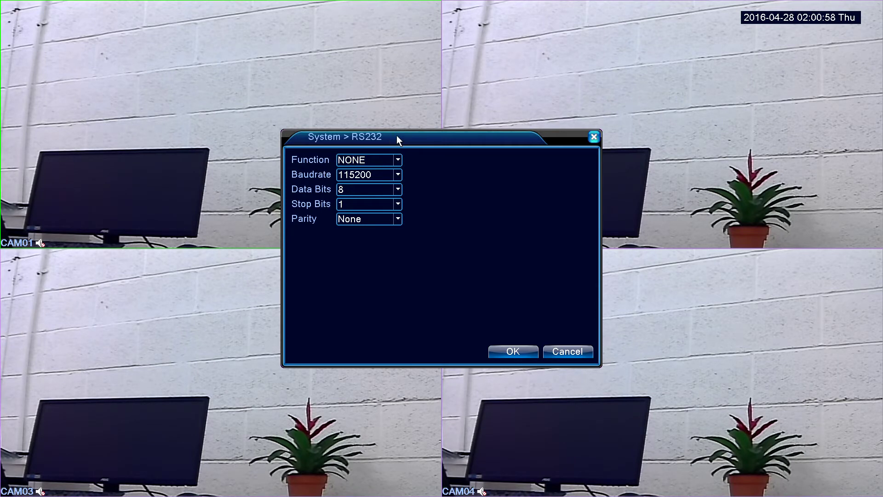
pyautogui.click(594, 137)
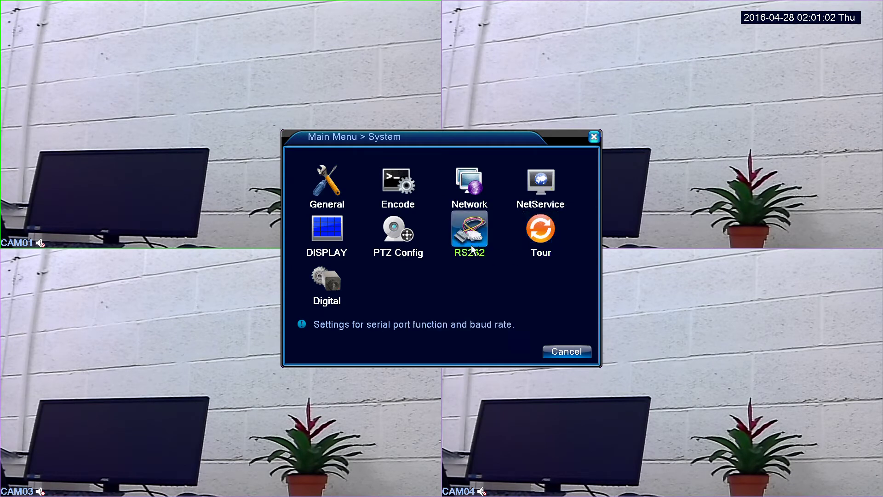
pyautogui.click(548, 233)
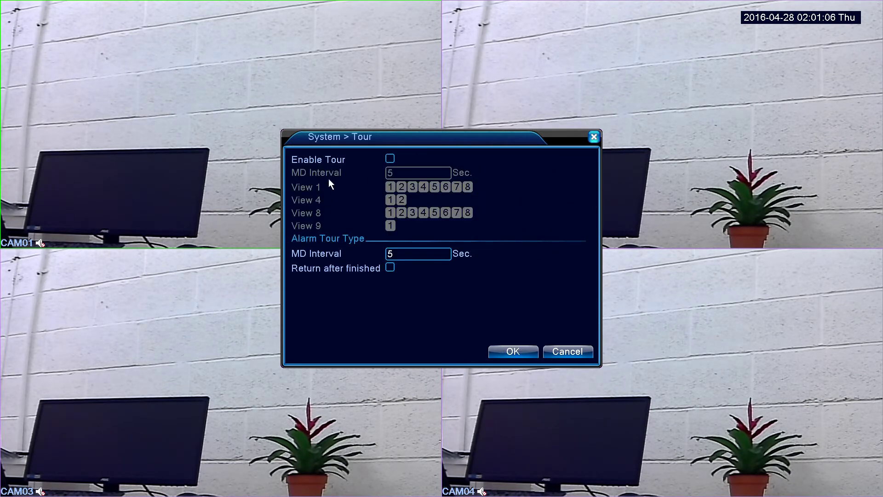
pyautogui.rightClick(391, 158)
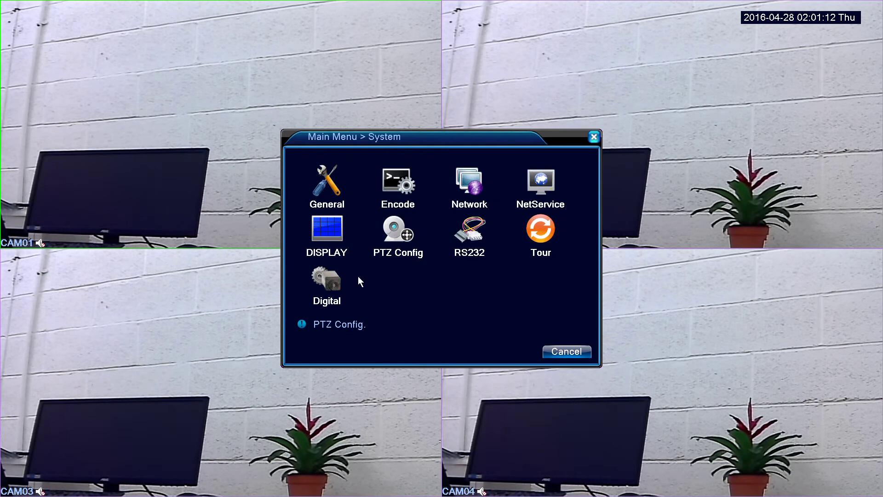
# Examine the digital channel type combinations, highlighting the first eight-channel D1 mode, and return to the main menu without saving.
pyautogui.click(327, 282)
pyautogui.click(410, 254)
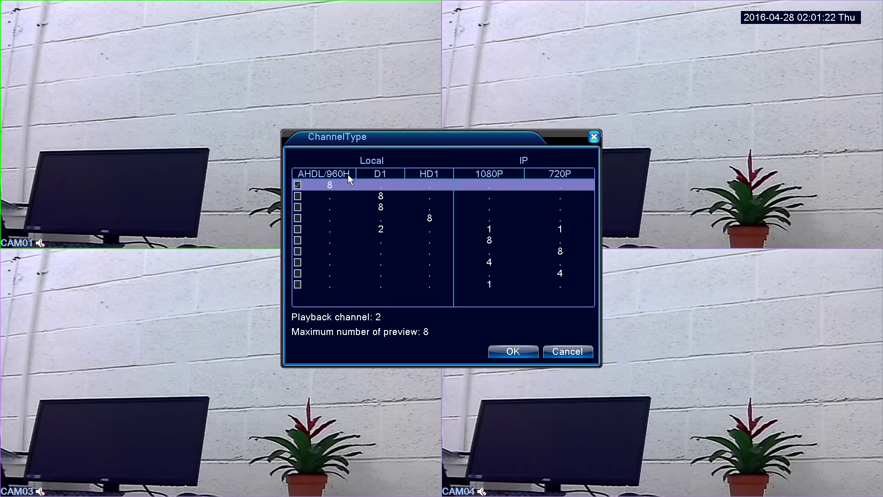
pyautogui.click(376, 198)
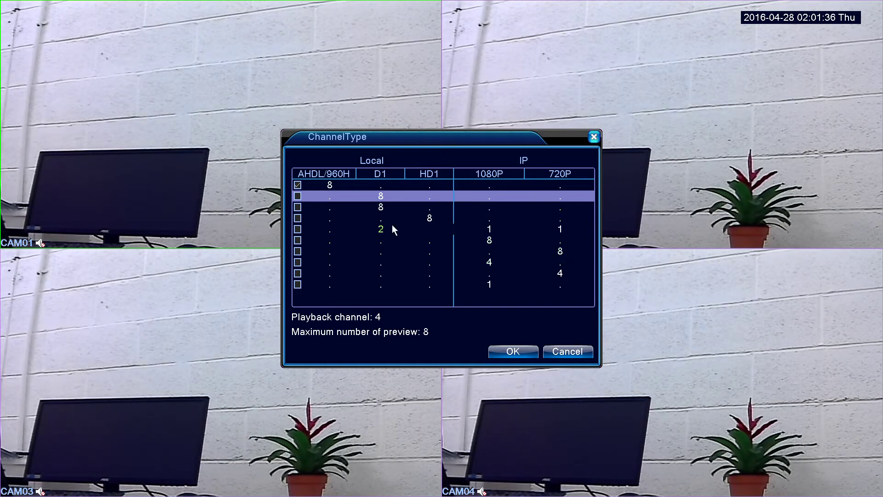
pyautogui.click(297, 185)
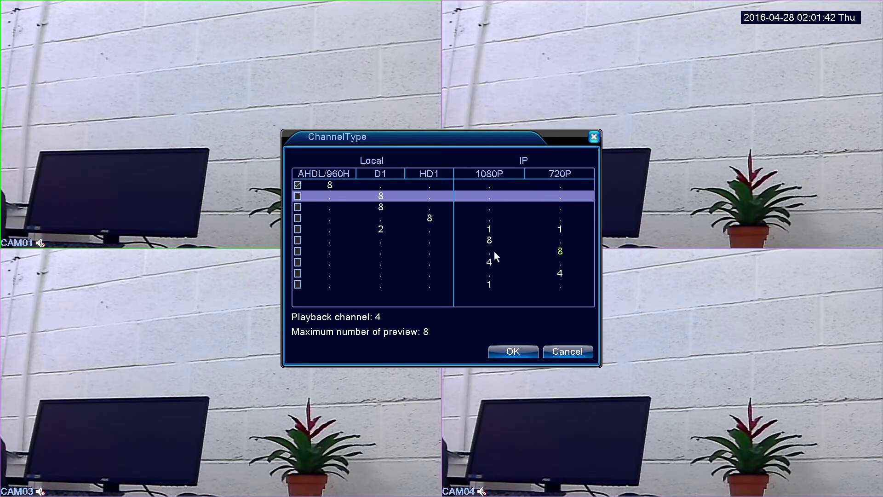
pyautogui.click(595, 136)
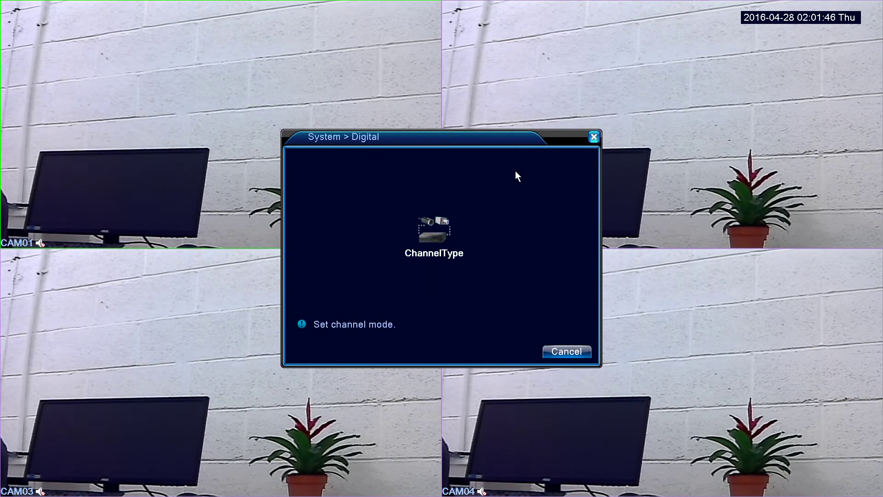
pyautogui.rightClick(488, 205)
pyautogui.rightClick(460, 212)
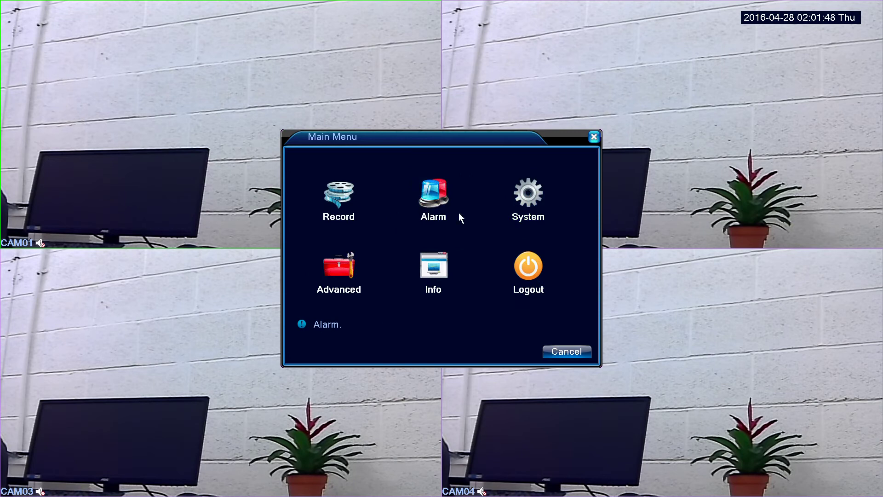
# View the recording configuration, including its channel choices and the length setting, and leave it without saving.
pyautogui.click(337, 187)
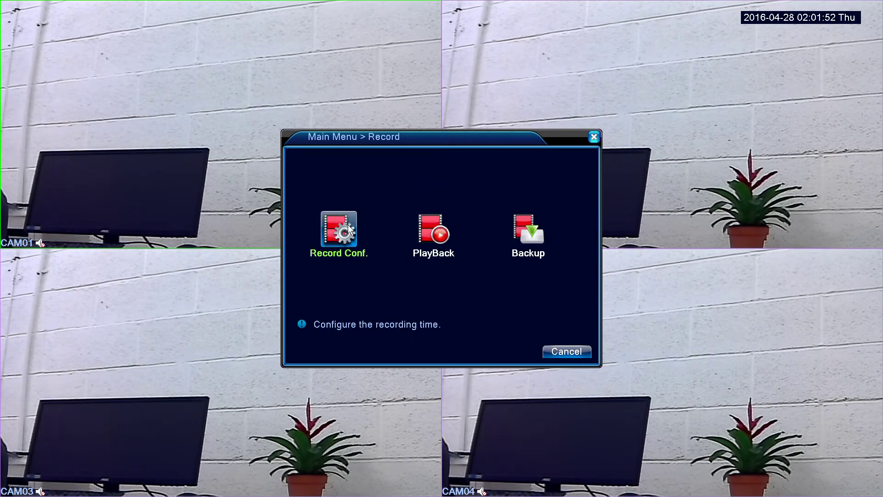
pyautogui.click(339, 235)
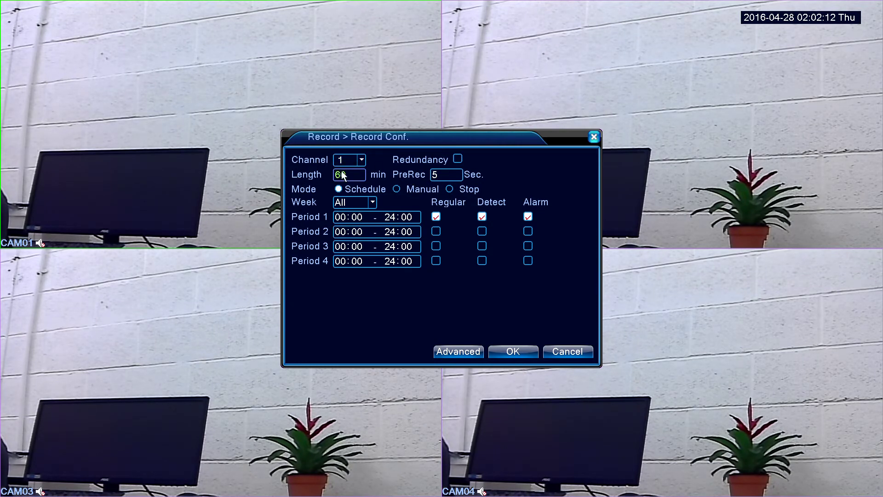
pyautogui.click(361, 161)
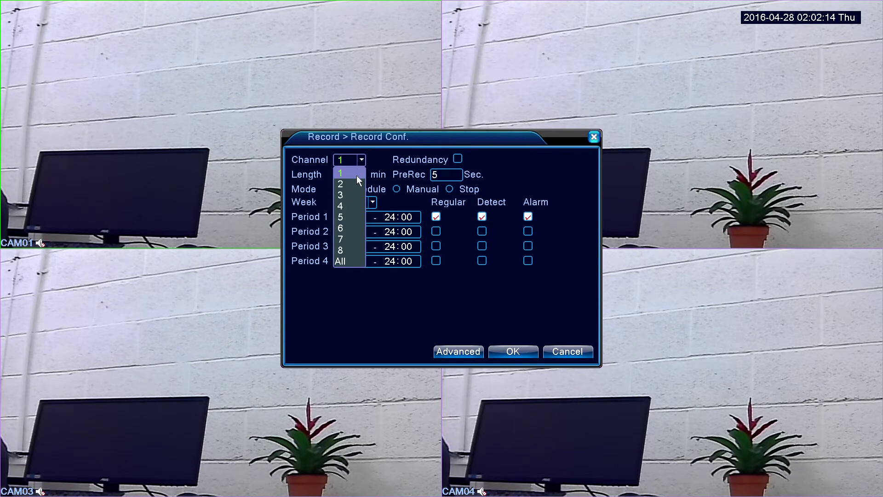
pyautogui.click(415, 150)
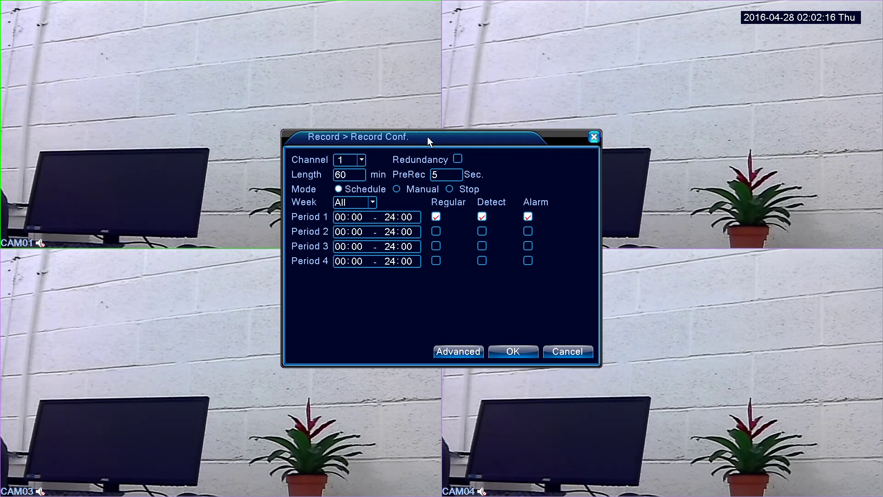
pyautogui.click(351, 176)
pyautogui.click(573, 353)
# Open the recording playback screen, select 22 April 2016 in the calendar, view the playback window options, and exit playback.
pyautogui.click(431, 226)
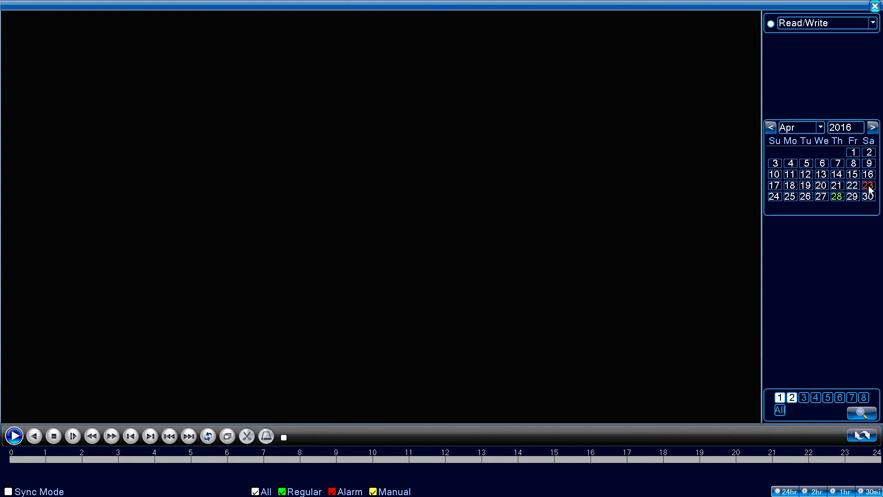
pyautogui.click(853, 187)
pyautogui.rightClick(528, 263)
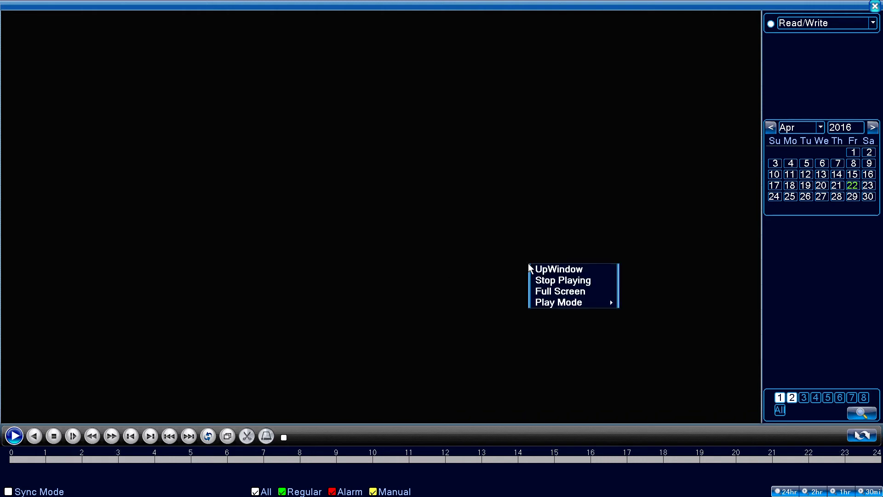
pyautogui.click(428, 285)
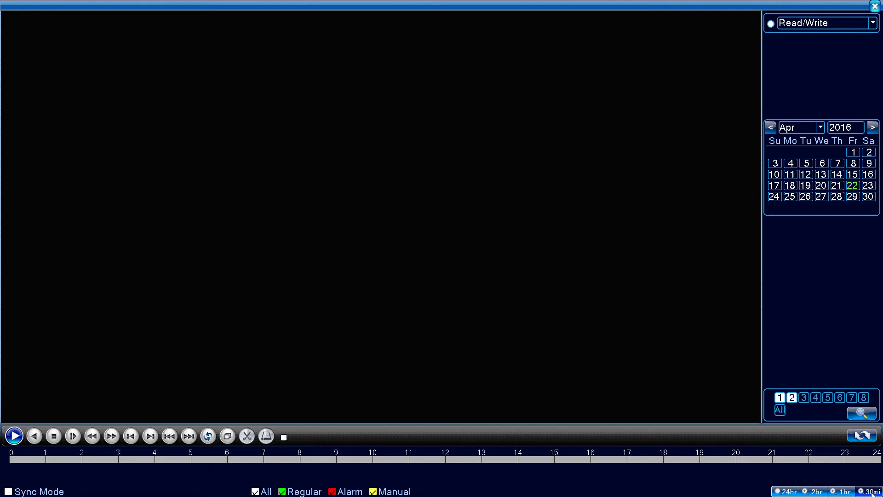
pyautogui.click(875, 7)
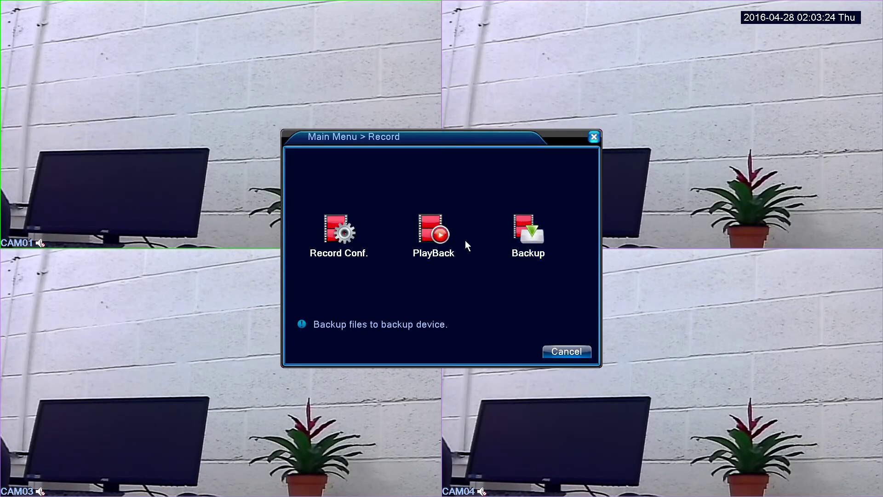
# View the recording backup page with its detect, burn and erase options, and return to the main menu.
pyautogui.click(526, 232)
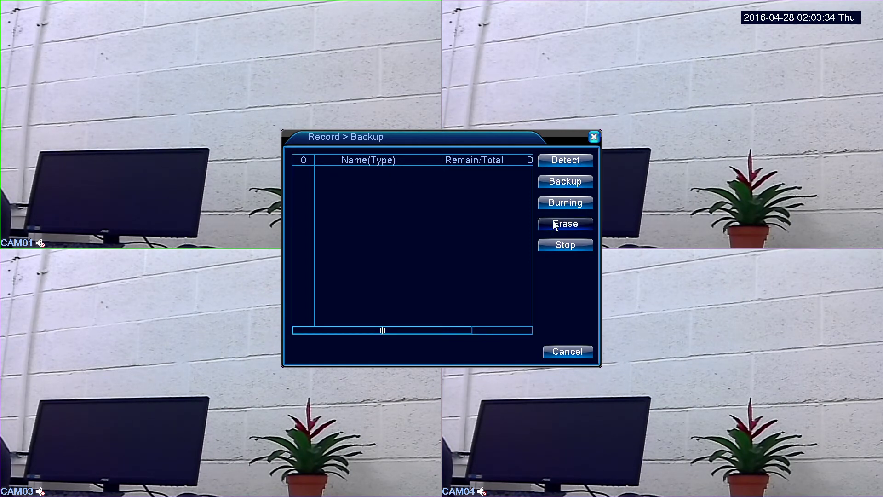
pyautogui.click(564, 357)
pyautogui.rightClick(482, 256)
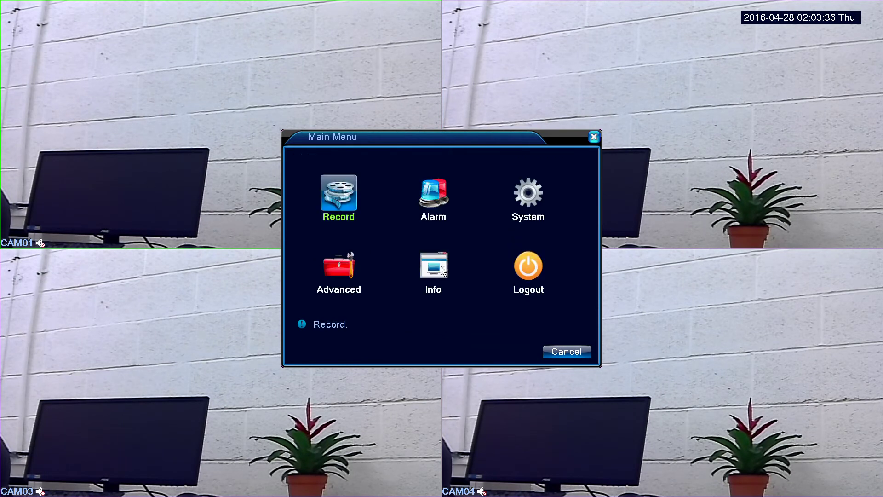
# Check the hard drive information and the bitrate of each channel in the system information.
pyautogui.click(434, 266)
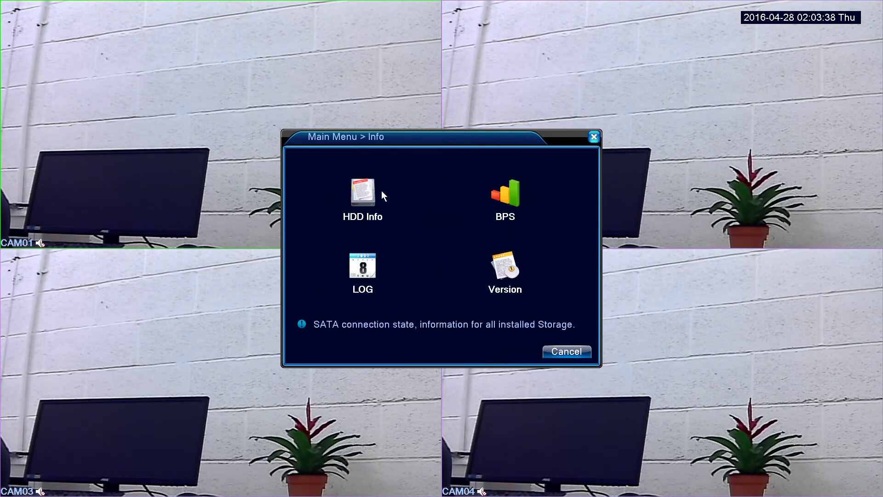
pyautogui.click(366, 192)
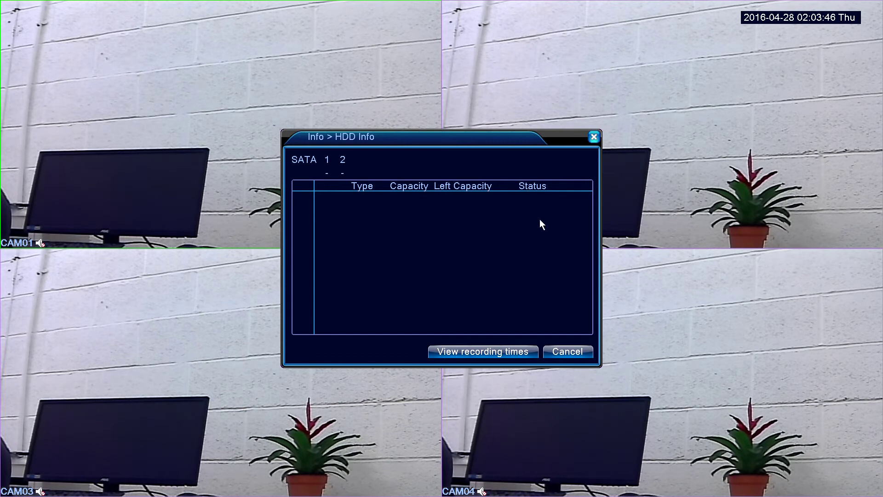
pyautogui.click(561, 353)
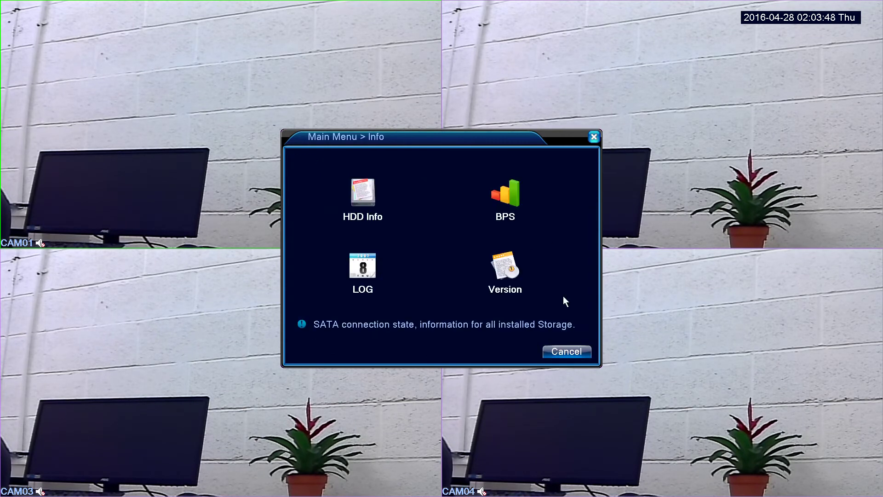
pyautogui.click(508, 194)
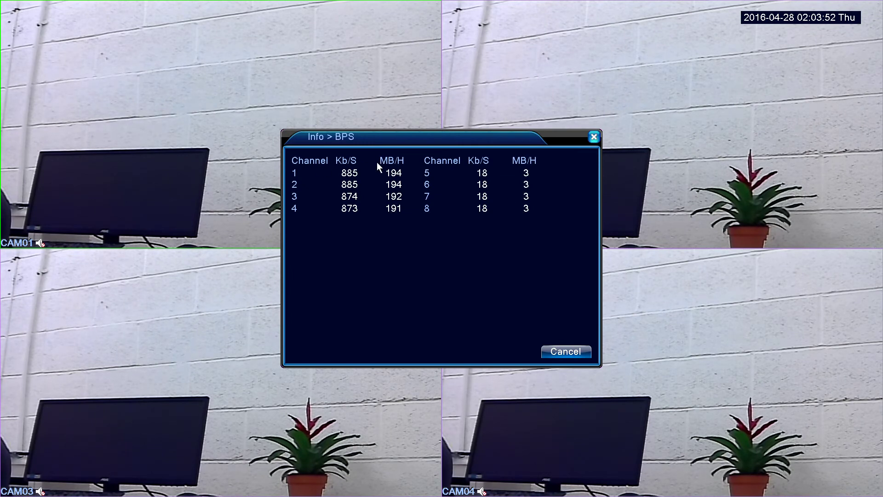
pyautogui.rightClick(444, 252)
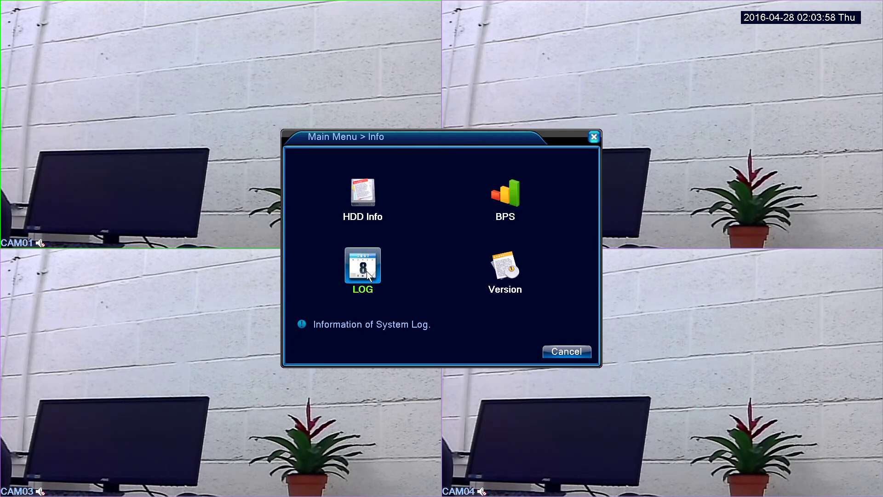
# Look through the system log and the version information, and return to the main menu.
pyautogui.click(368, 275)
pyautogui.scroll(-3, 407, 247)
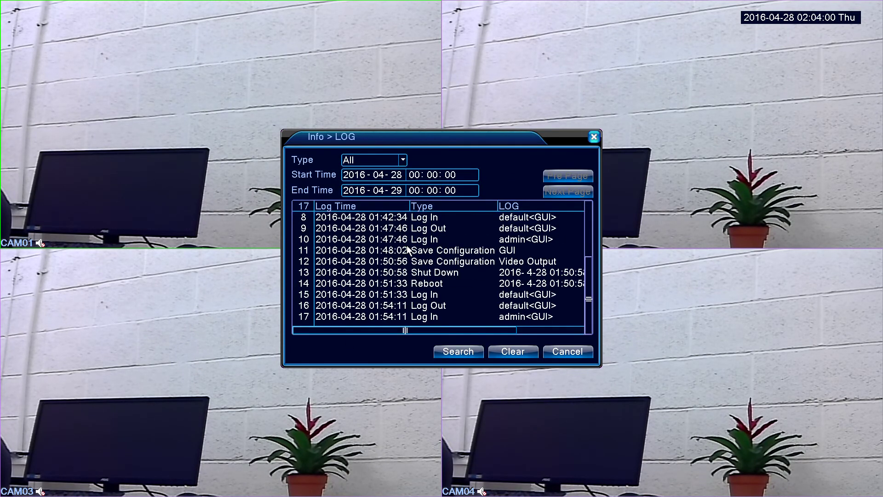
pyautogui.scroll(3, 407, 247)
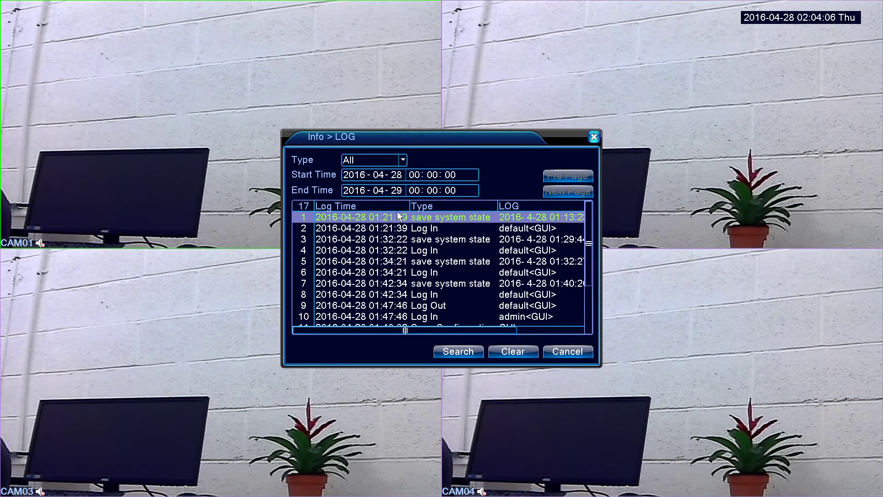
pyautogui.click(559, 352)
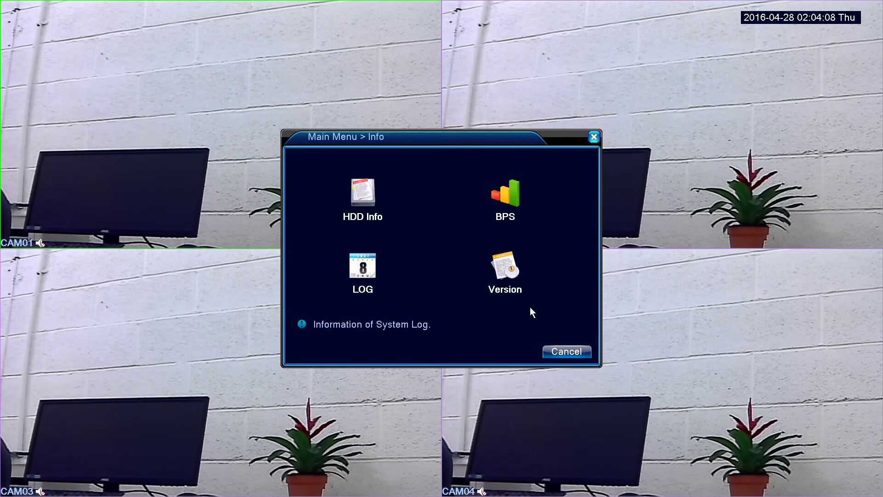
pyautogui.click(501, 276)
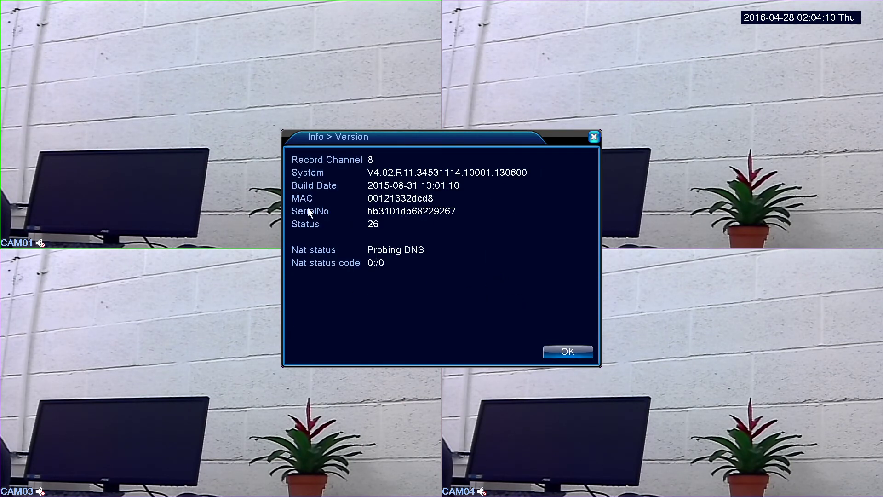
pyautogui.click(565, 353)
pyautogui.rightClick(438, 230)
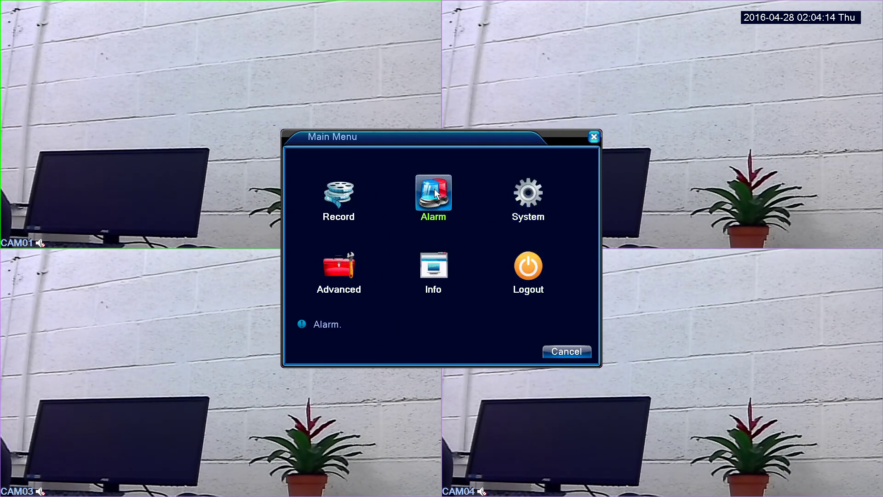
# Open the motion detection alarm settings and try the channel selection with All, ending on channel 1.
pyautogui.rightClick(408, 222)
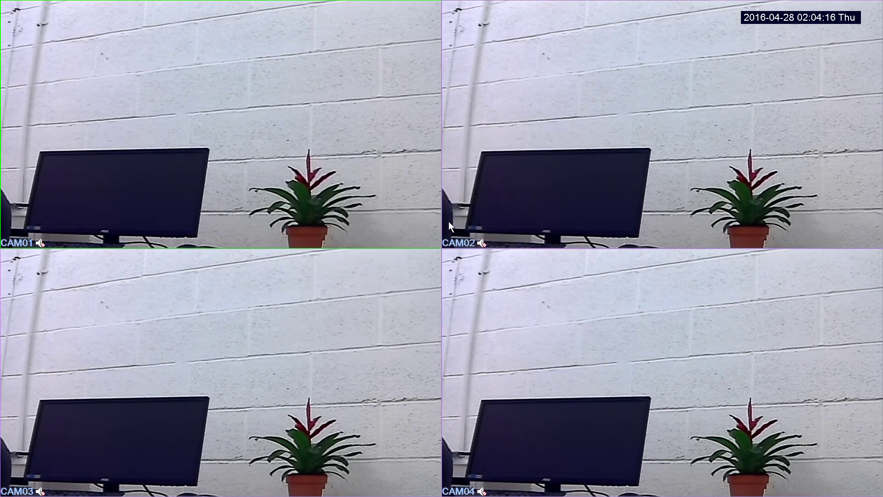
pyautogui.rightClick(409, 200)
pyautogui.click(435, 203)
pyautogui.click(442, 196)
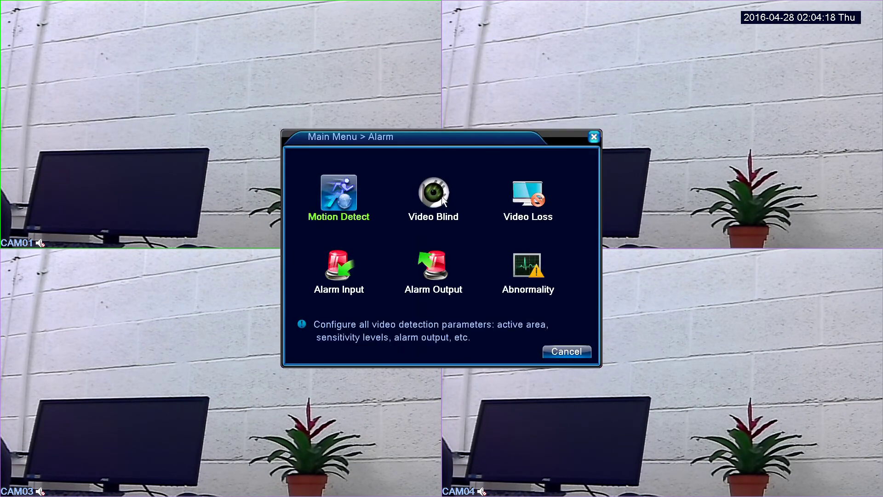
pyautogui.click(339, 193)
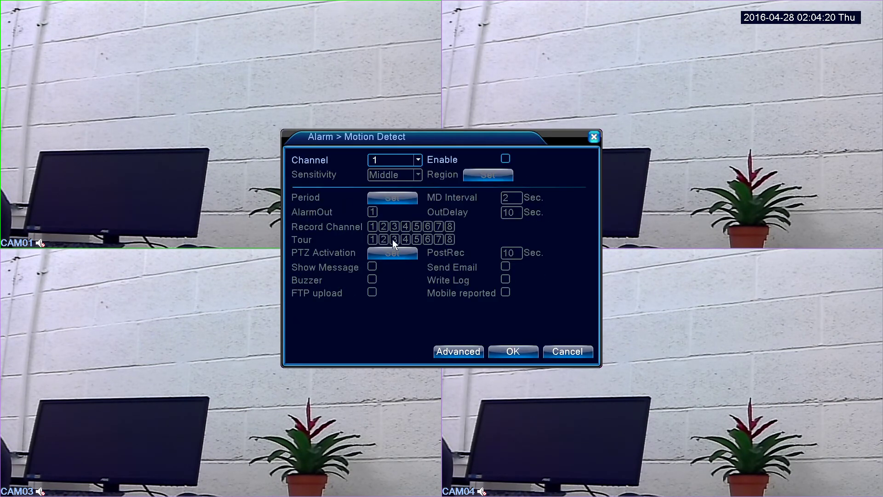
pyautogui.click(417, 161)
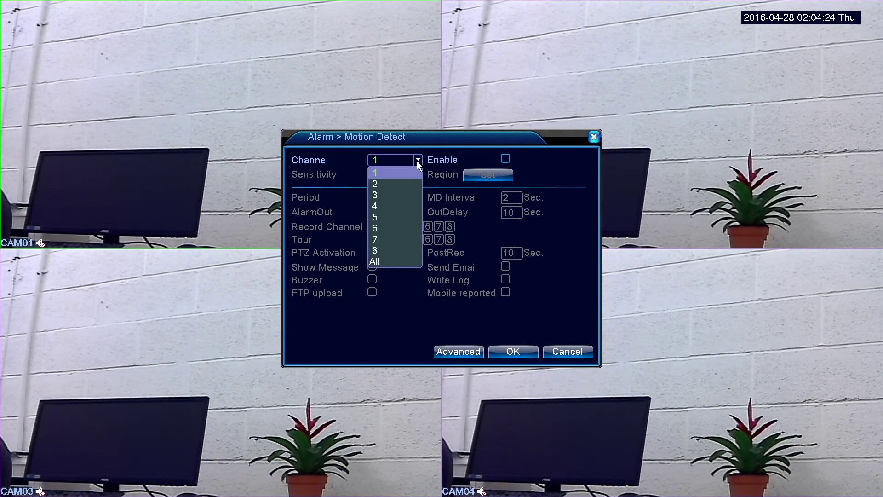
pyautogui.click(389, 262)
pyautogui.click(416, 159)
pyautogui.click(395, 173)
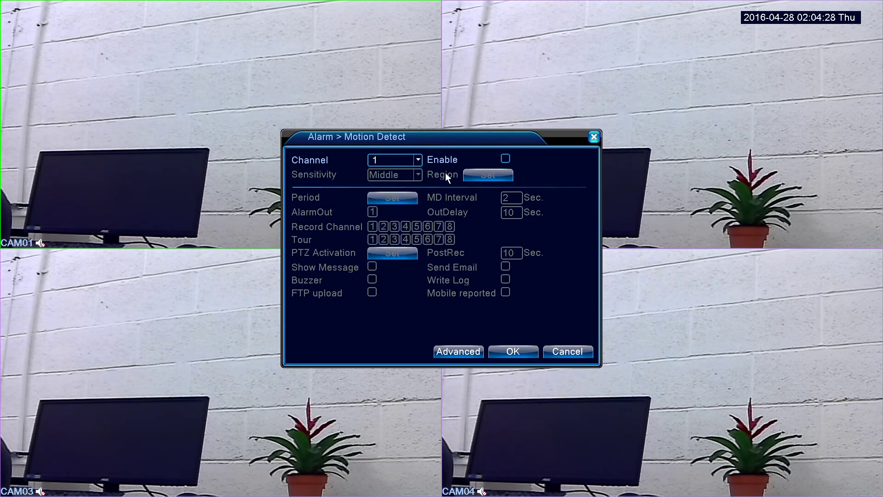
# Enable motion detection for channel 1 and view its sensitivity levels, keeping Middle.
pyautogui.click(506, 158)
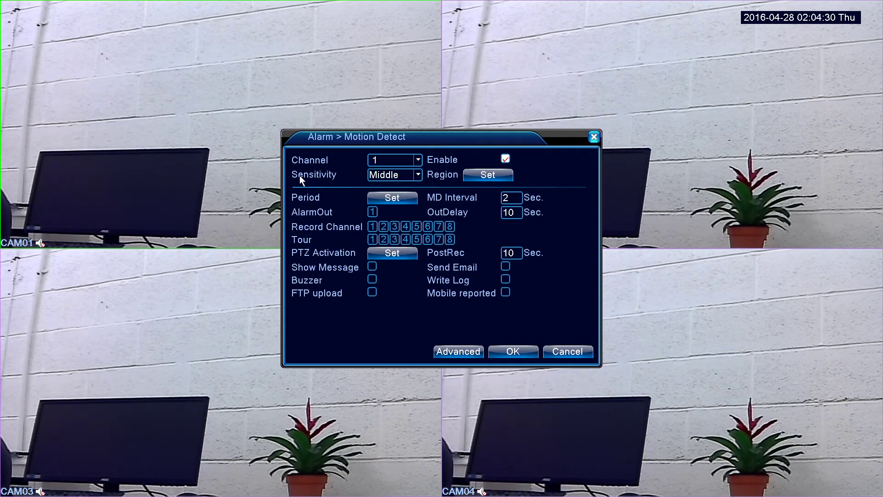
pyautogui.click(408, 178)
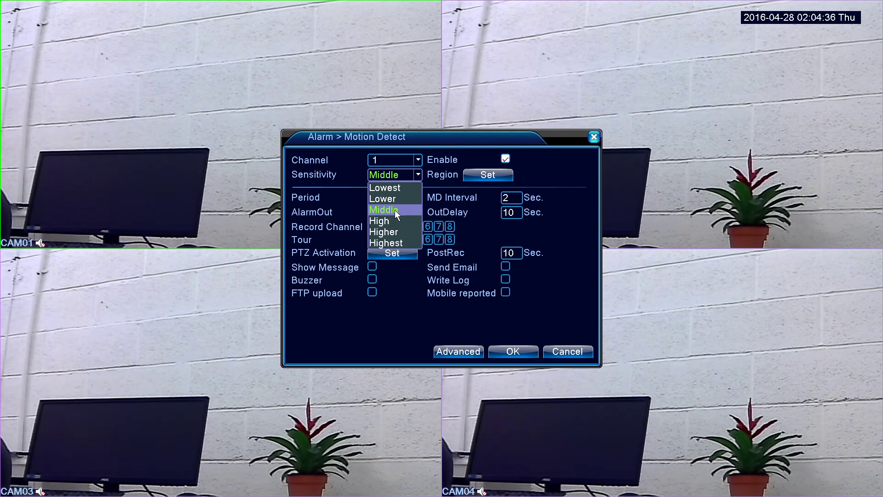
pyautogui.click(487, 175)
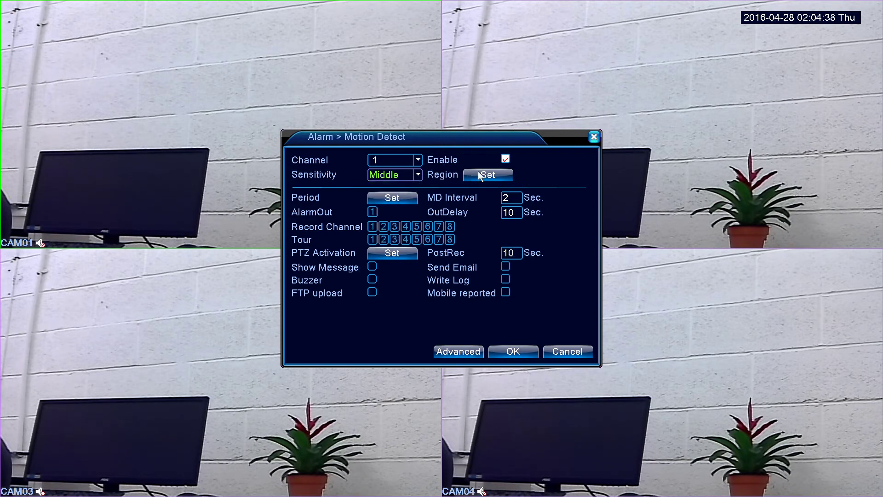
# Exclude the area around the computer monitor from channel 1's motion detection region, and leave the motion detection settings without confirming.
pyautogui.click(489, 179)
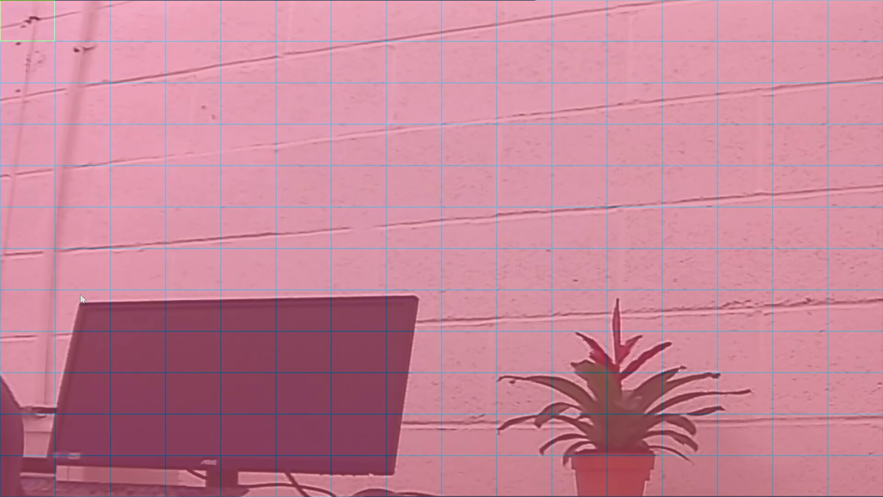
pyautogui.moveTo(68, 297); pyautogui.dragTo(399, 458)
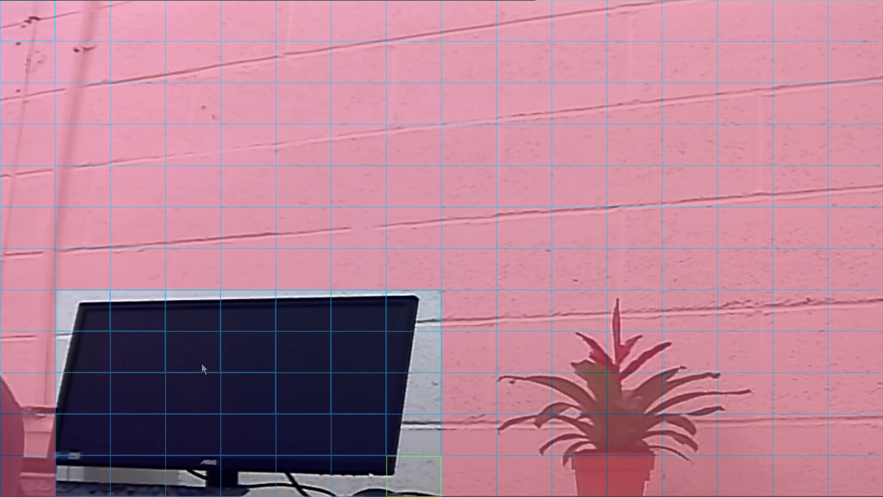
pyautogui.rightClick(440, 283)
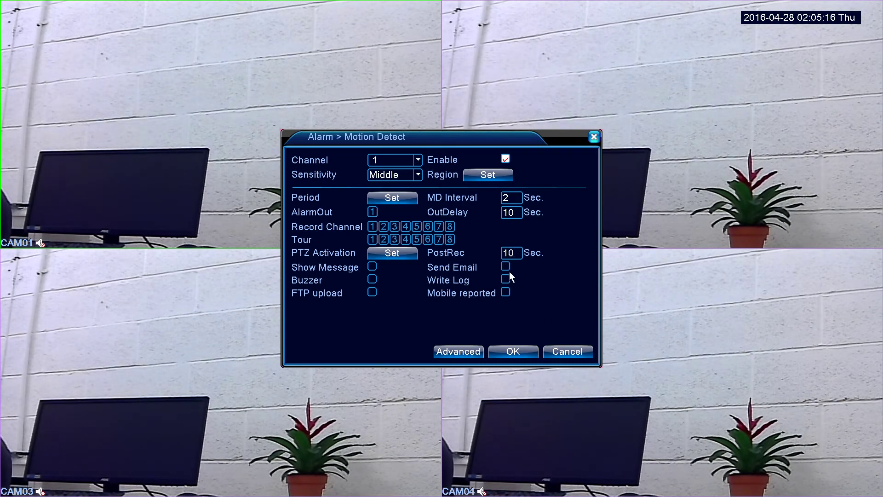
pyautogui.rightClick(558, 293)
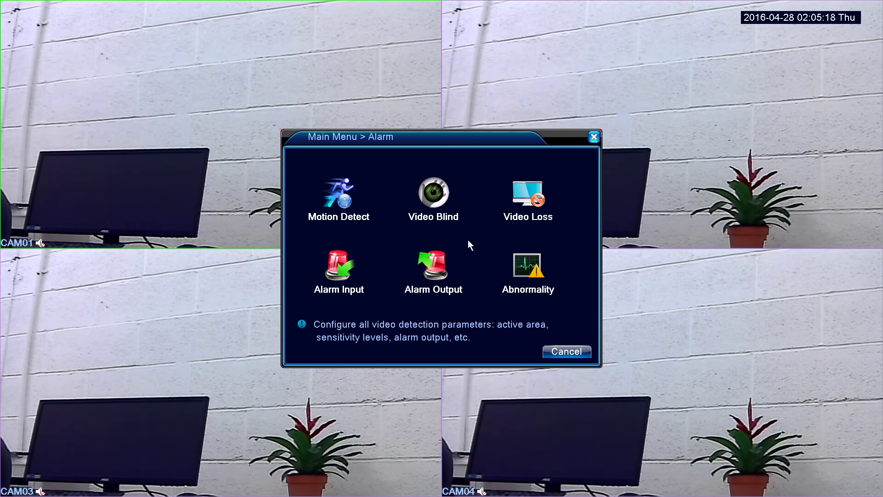
# Enable the video blind alarm for channel 1, view its period schedule, and leave the video blind settings without confirming.
pyautogui.click(450, 237)
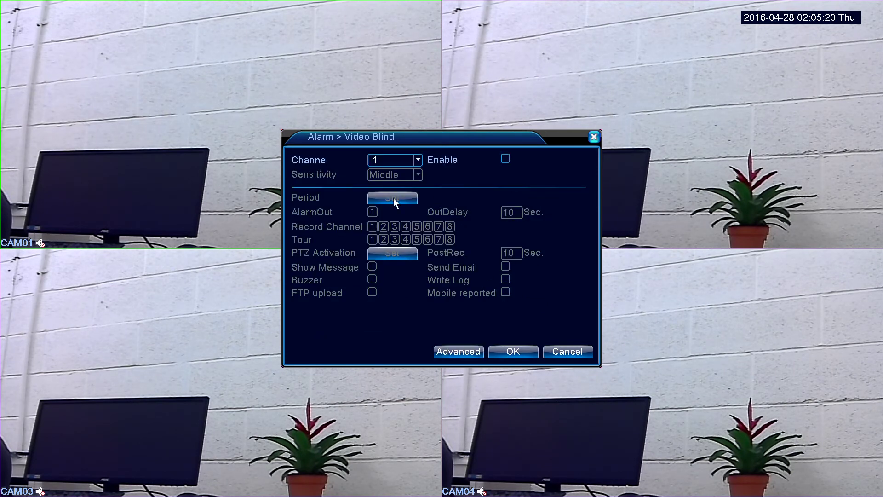
pyautogui.click(506, 159)
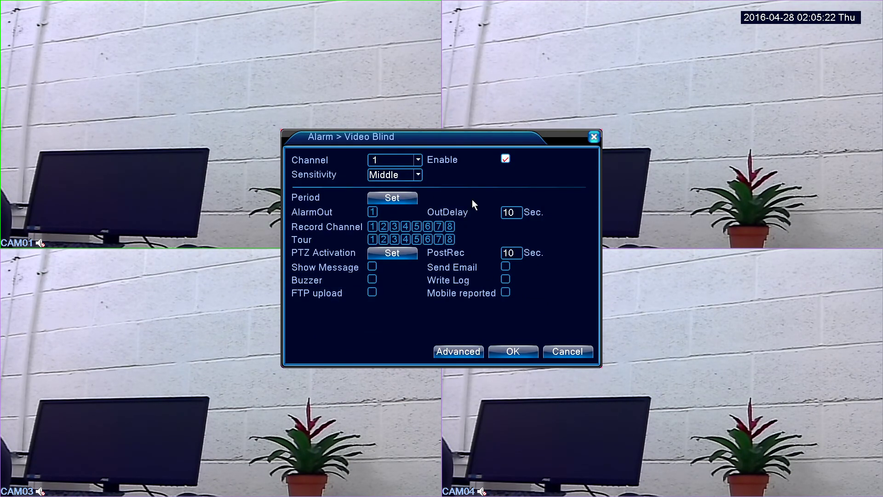
pyautogui.click(402, 200)
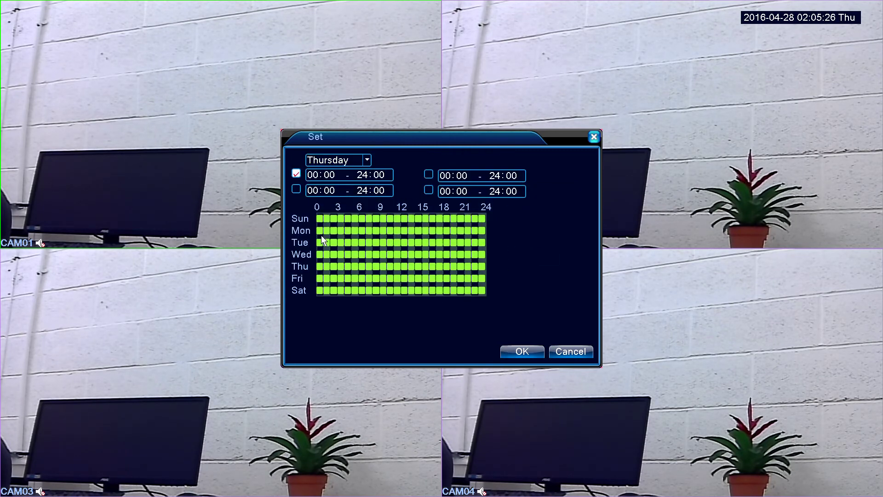
pyautogui.rightClick(387, 239)
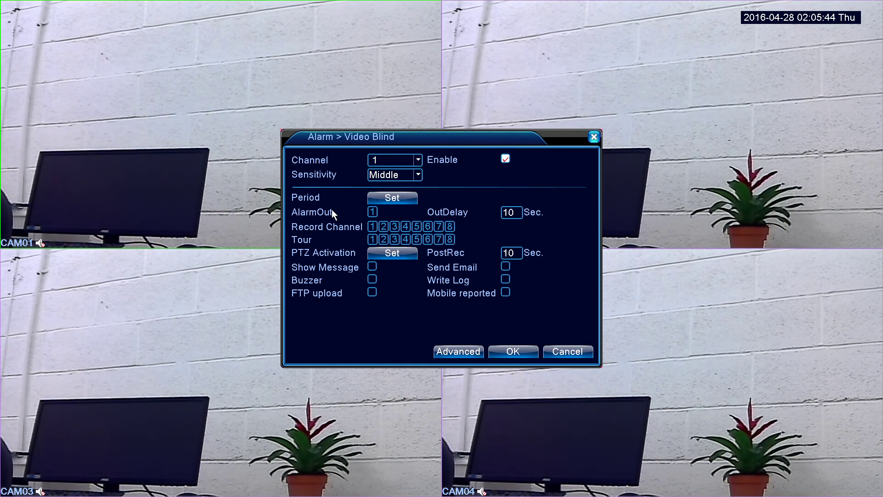
pyautogui.click(567, 352)
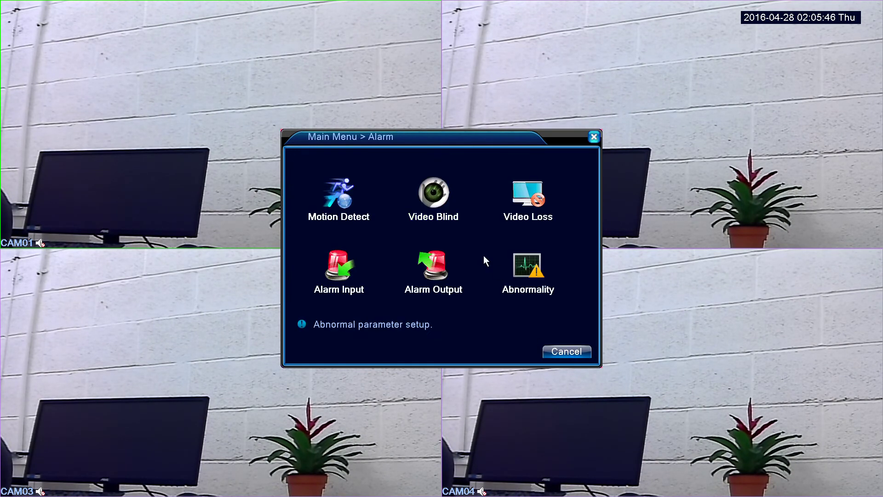
# Look through the video loss, alarm input and alarm output settings in turn, leaving each one unsaved.
pyautogui.click(509, 196)
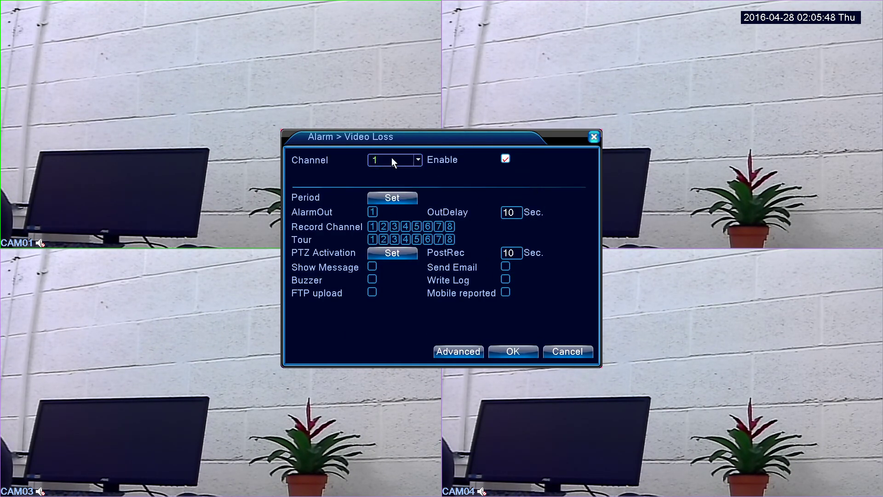
pyautogui.rightClick(419, 159)
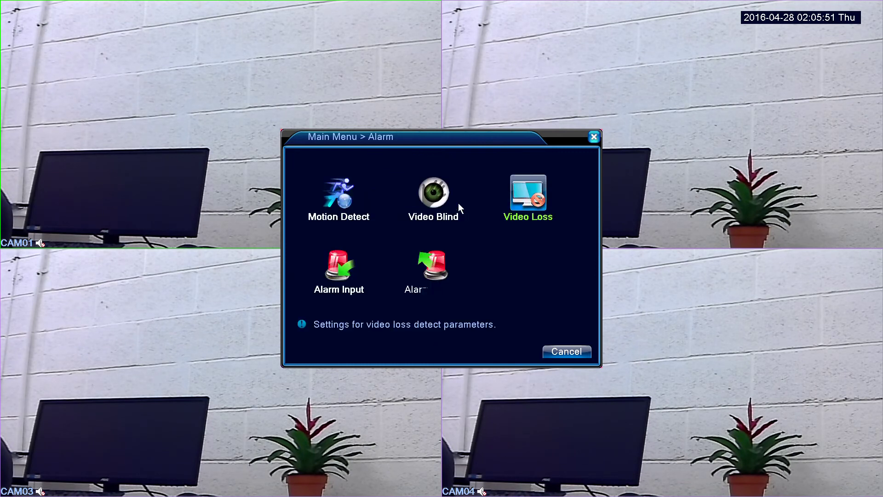
pyautogui.click(349, 262)
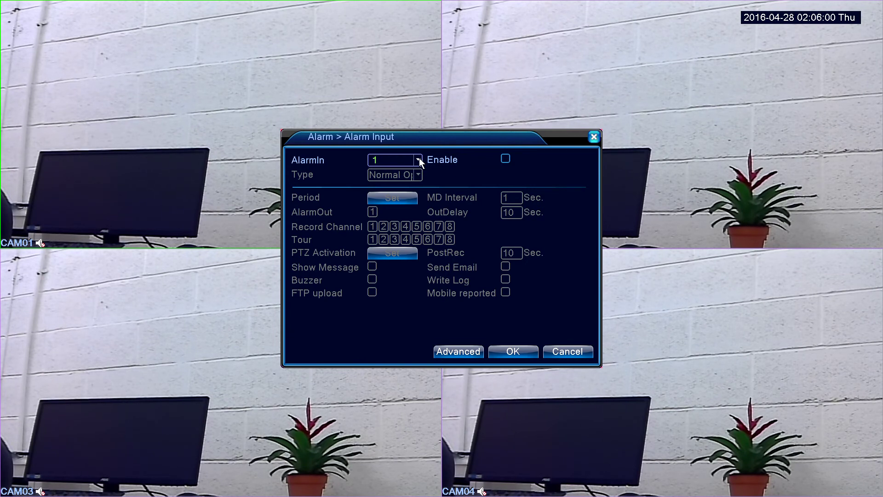
pyautogui.rightClick(494, 256)
pyautogui.click(430, 260)
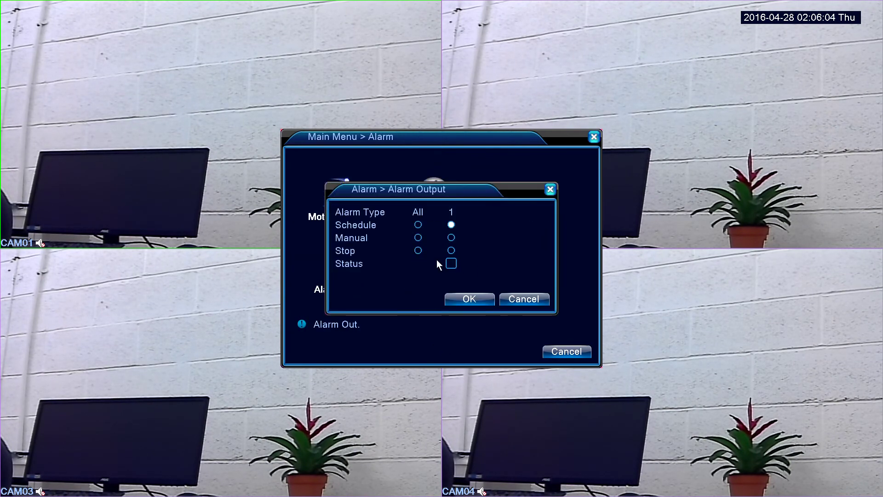
pyautogui.rightClick(374, 239)
# View the event types available for the abnormality alarm, keep No Storage, and return to the main menu.
pyautogui.click(523, 260)
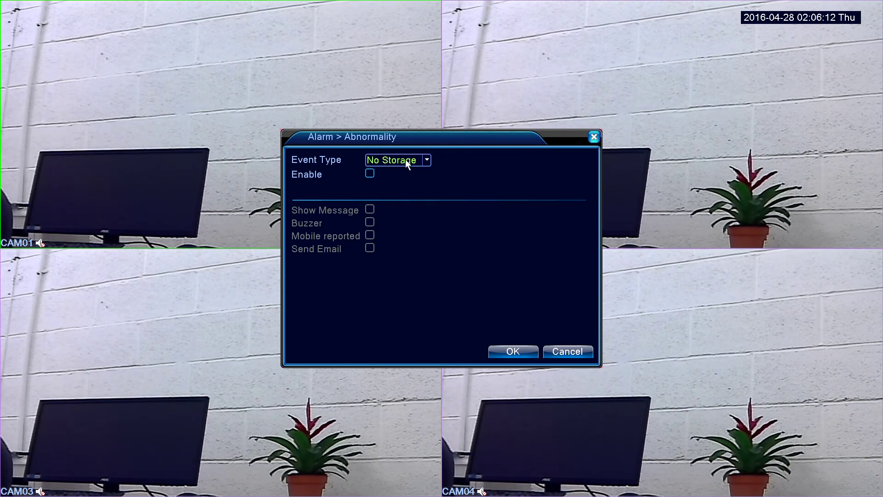
pyautogui.click(420, 160)
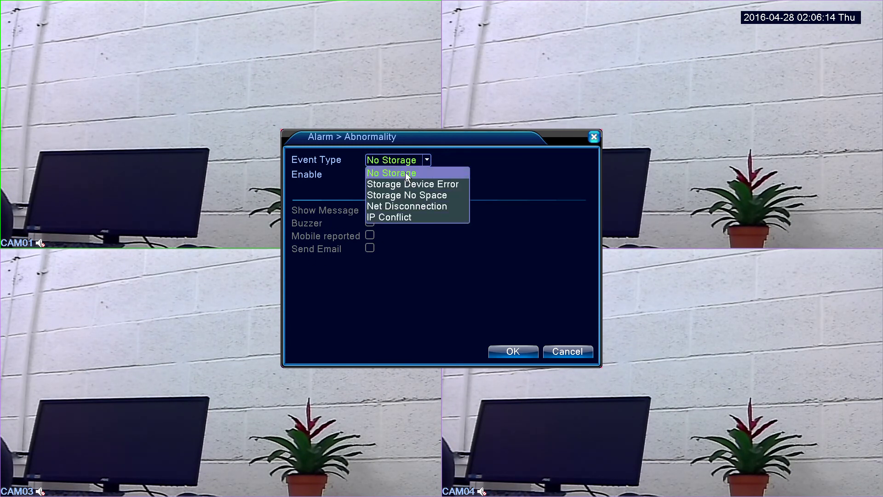
pyautogui.click(319, 178)
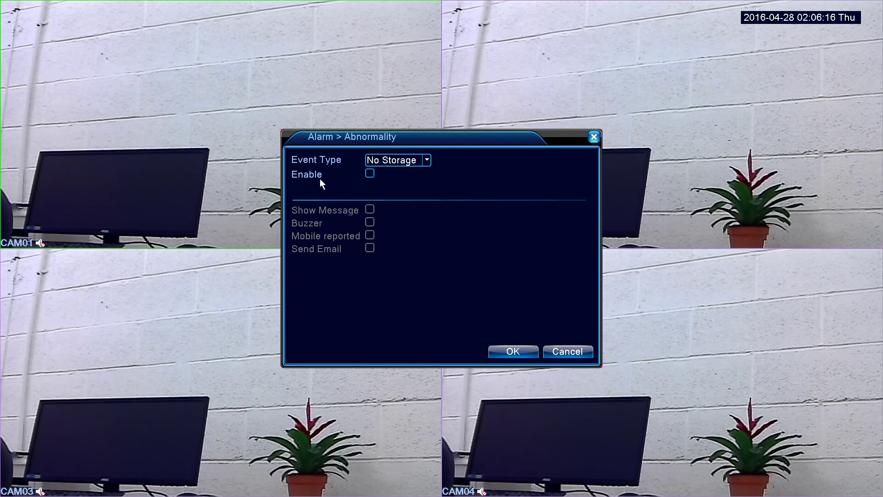
pyautogui.rightClick(365, 175)
pyautogui.rightClick(449, 253)
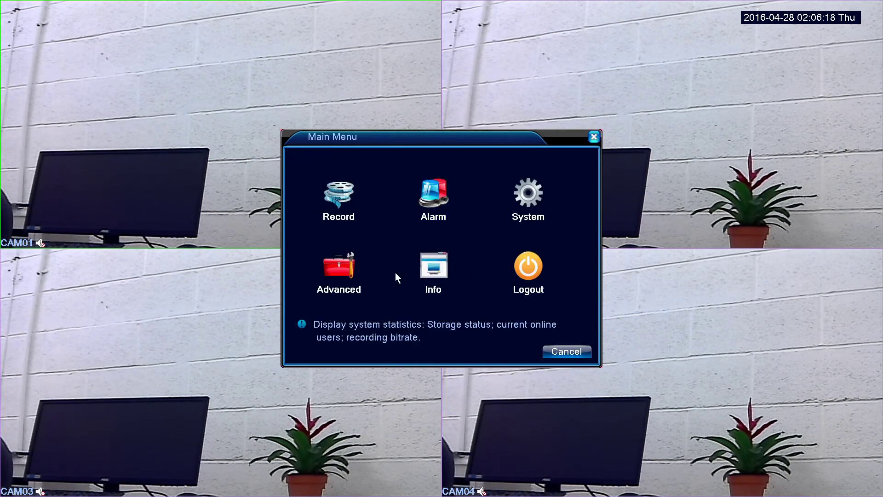
# Open the advanced settings and look at the storage management options, including formatting and partitioning.
pyautogui.click(331, 262)
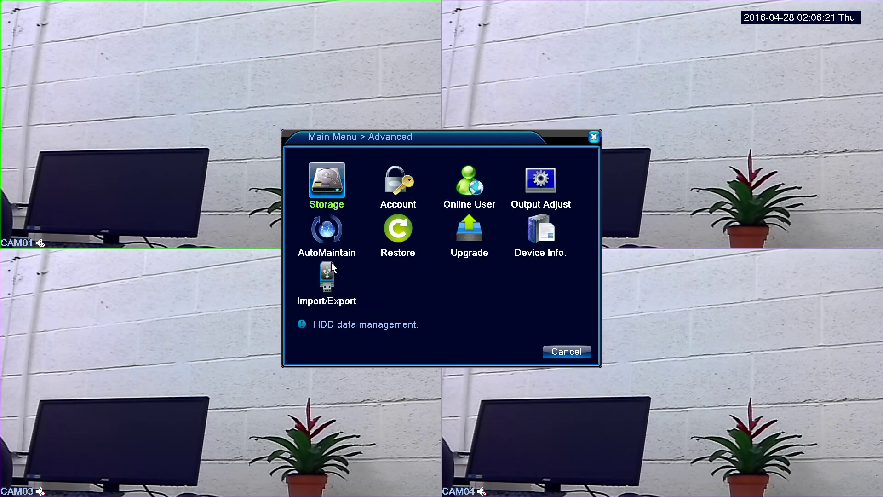
pyautogui.click(326, 183)
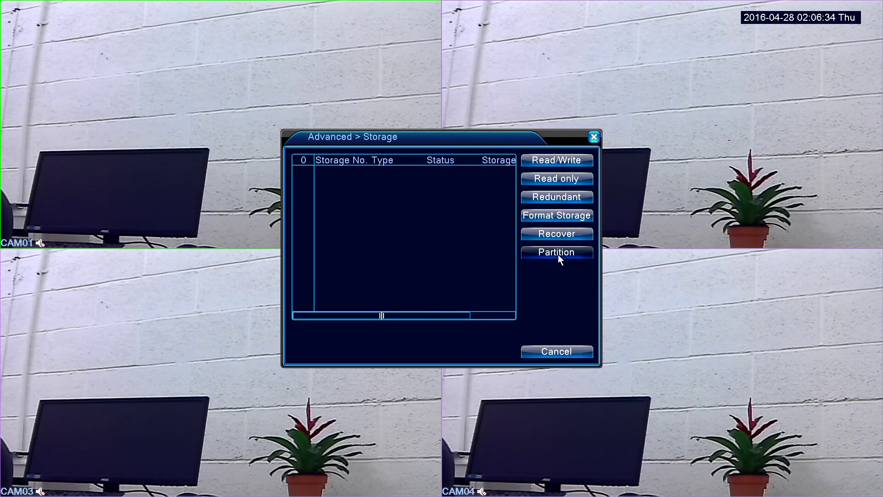
pyautogui.rightClick(486, 280)
# View the user accounts and the authority list for adding a user, and leave without creating an account.
pyautogui.click(395, 213)
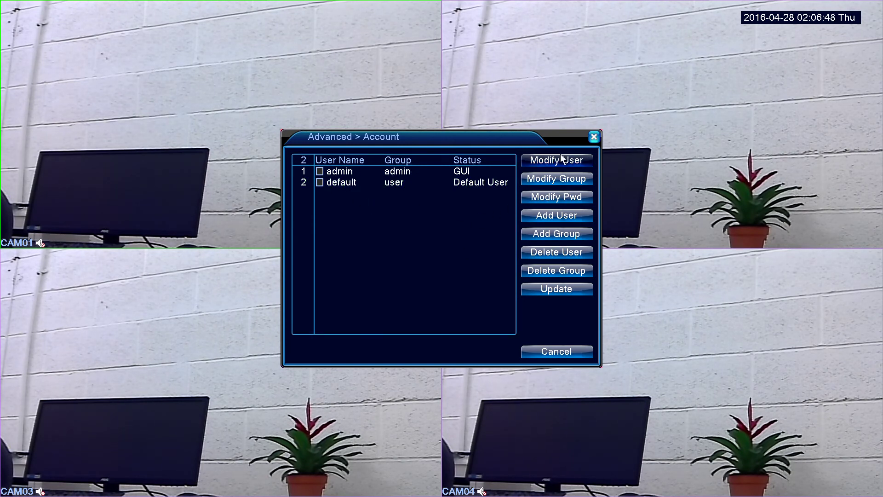
pyautogui.click(563, 215)
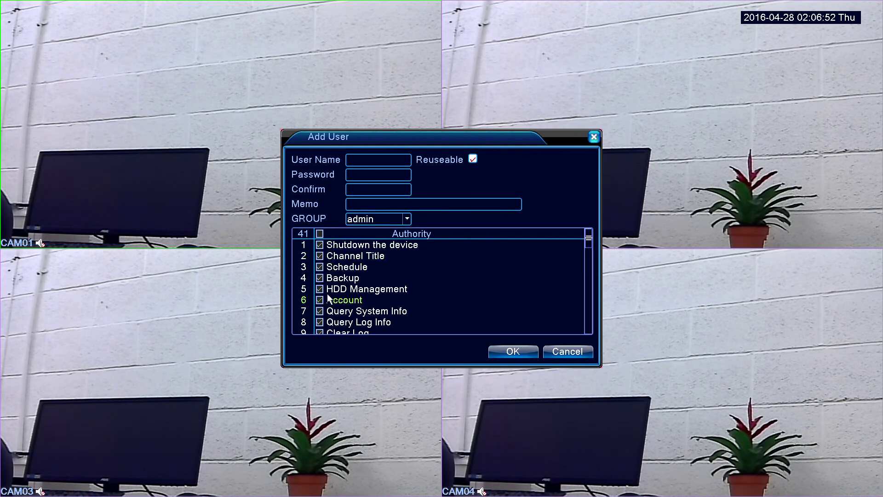
pyautogui.scroll(-5, 328, 298)
pyautogui.scroll(5, 437, 295)
pyautogui.click(567, 352)
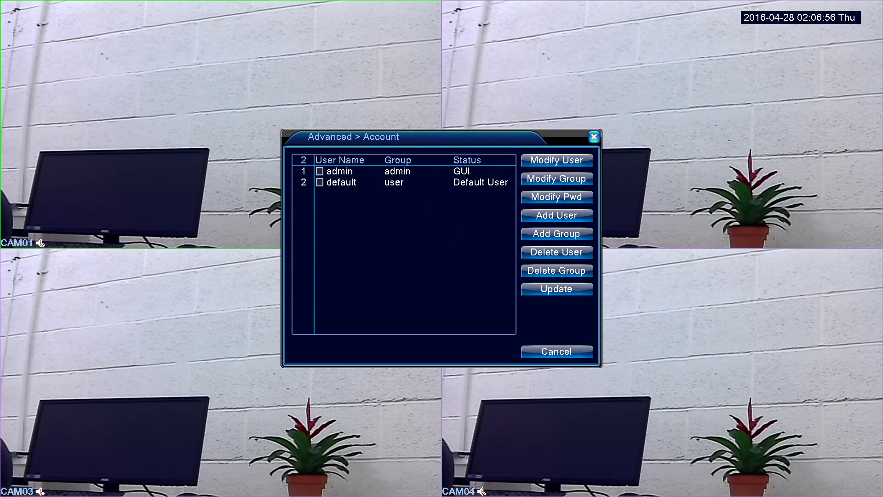
pyautogui.click(567, 351)
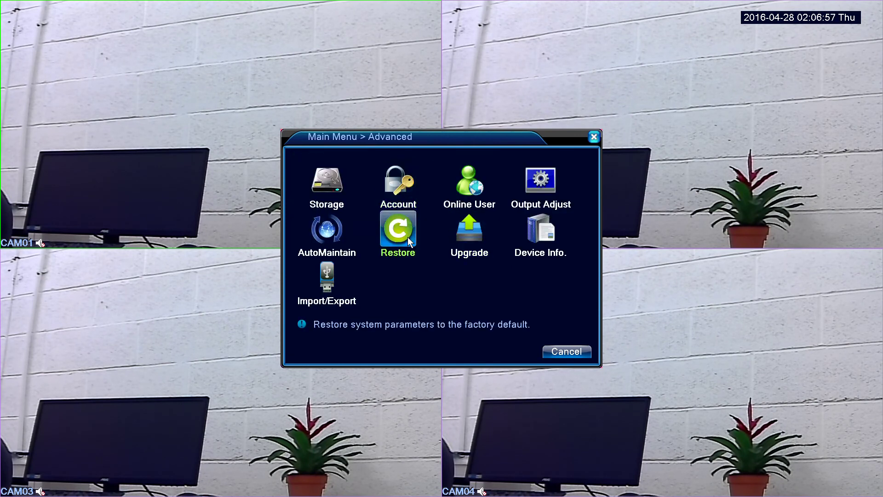
# View the online users, try the Top Deflate adjustment in the output settings, and leave without confirming.
pyautogui.click(470, 180)
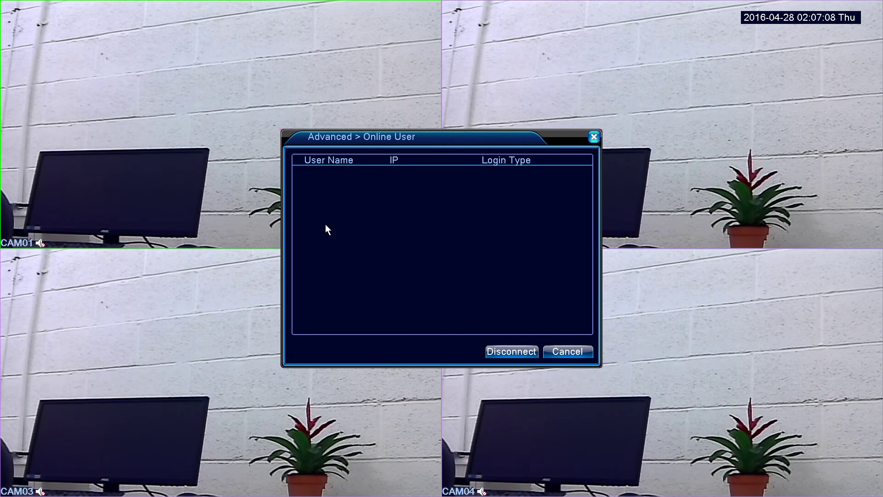
pyautogui.click(575, 351)
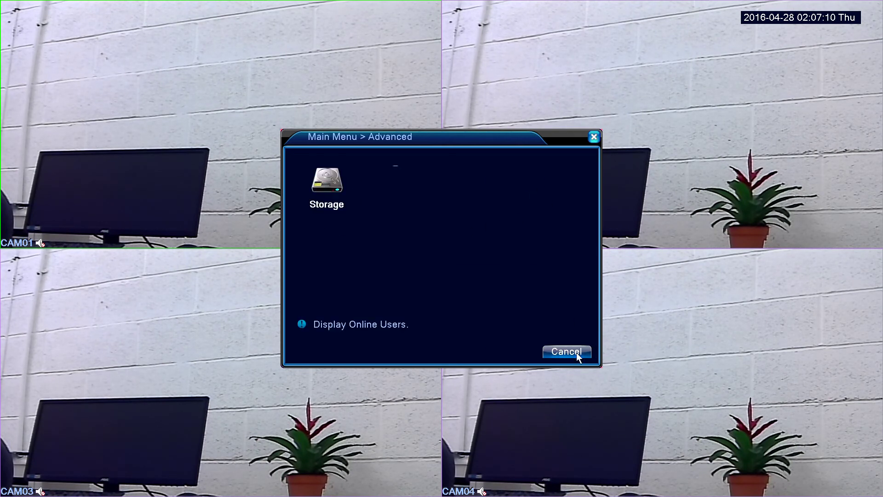
pyautogui.click(546, 202)
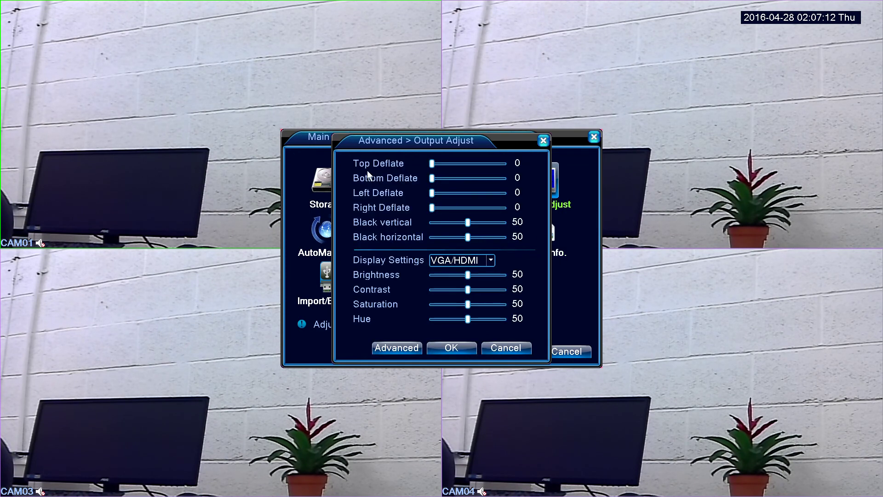
pyautogui.moveTo(458, 164); pyautogui.dragTo(427, 168)
pyautogui.click(507, 348)
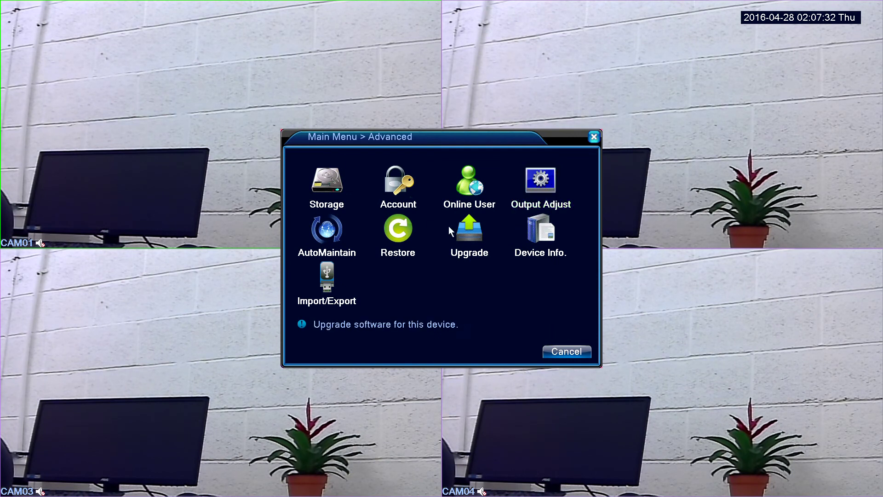
# View the automatic maintenance schedule and the list of settings that can be restored to default, without confirming either.
pyautogui.click(324, 232)
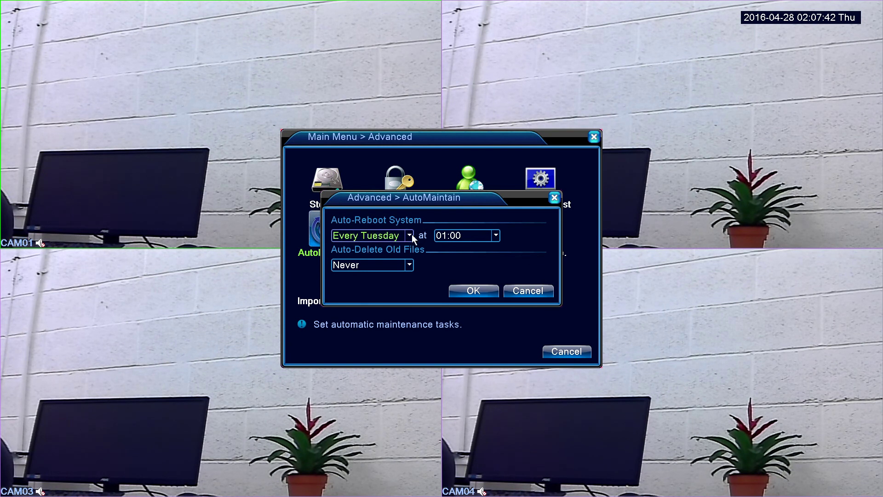
pyautogui.click(519, 290)
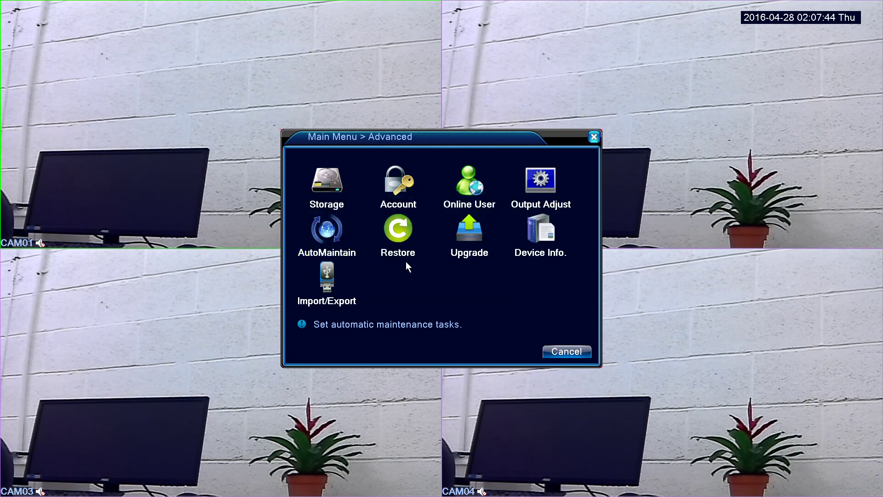
pyautogui.click(393, 229)
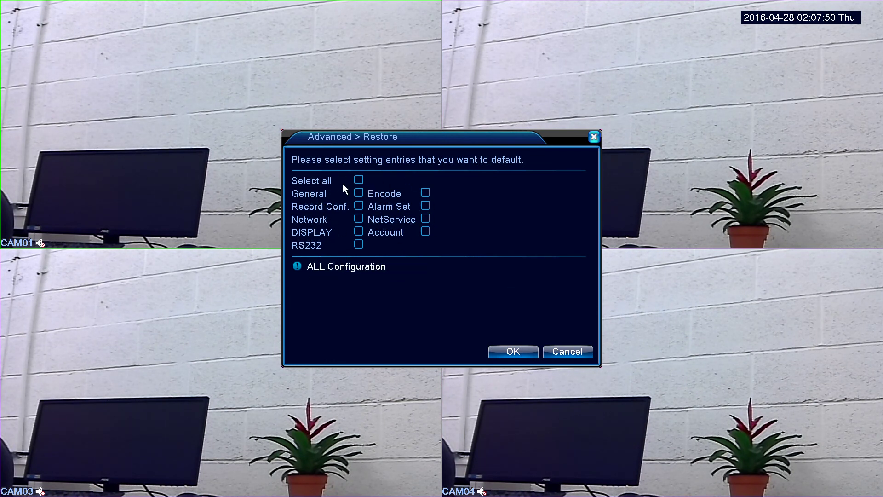
pyautogui.rightClick(479, 244)
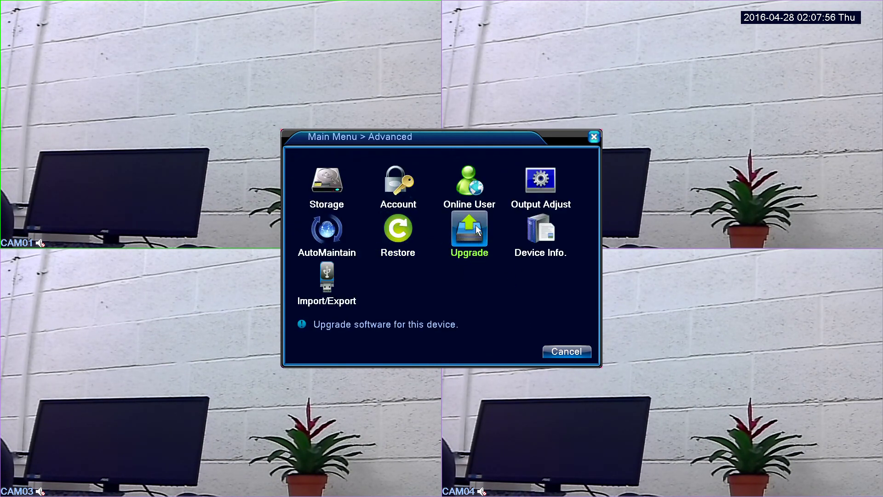
# View the device information and the log and configuration import/export options, and return to the main menu.
pyautogui.click(540, 228)
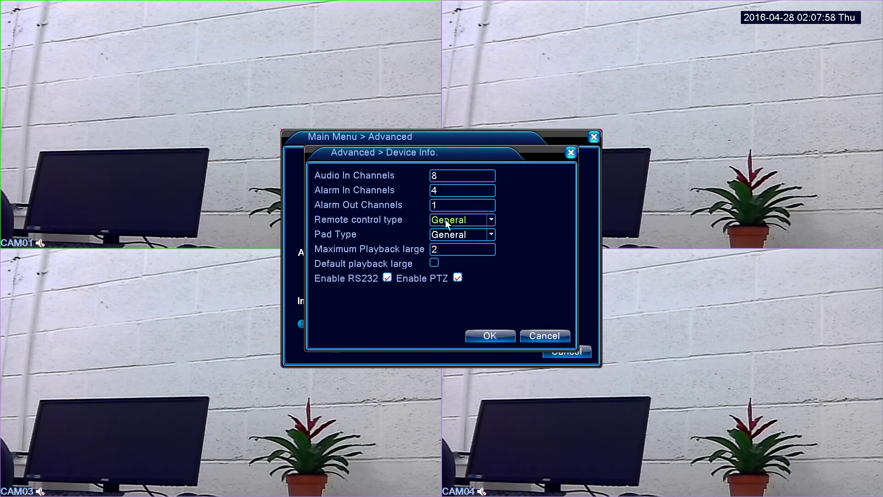
pyautogui.rightClick(462, 252)
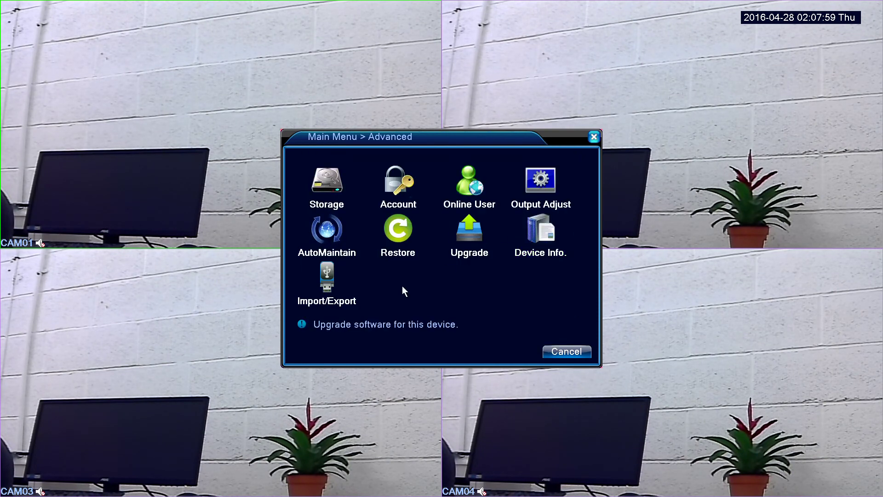
pyautogui.click(330, 270)
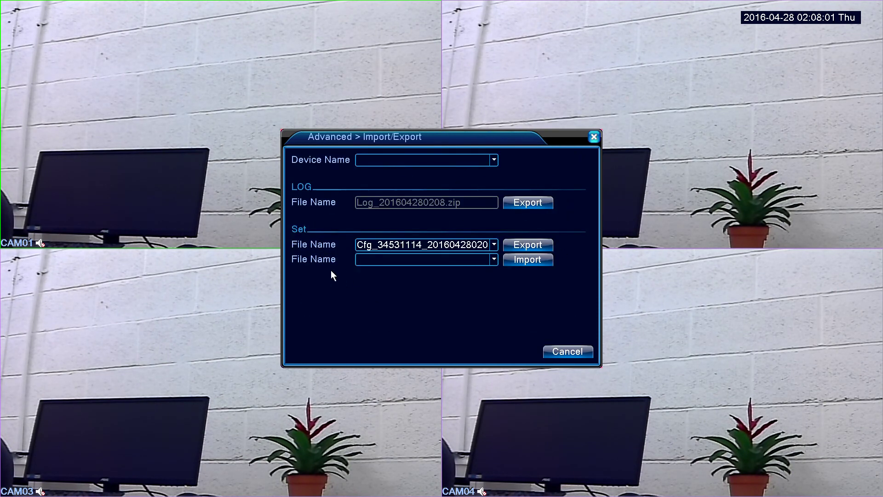
pyautogui.rightClick(423, 226)
pyautogui.click(567, 349)
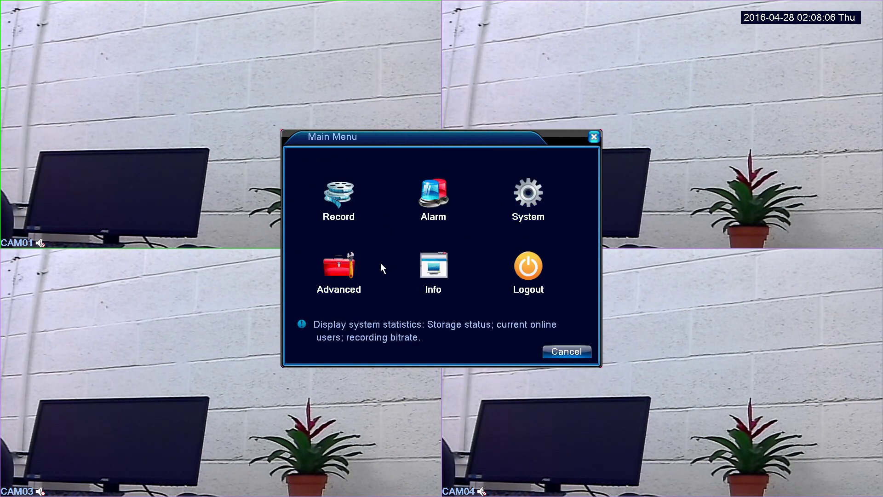
# Revisit the advanced and info sections, view the logout, shutdown and reboot options, and return to the main menu.
pyautogui.click(346, 266)
pyautogui.rightClick(399, 269)
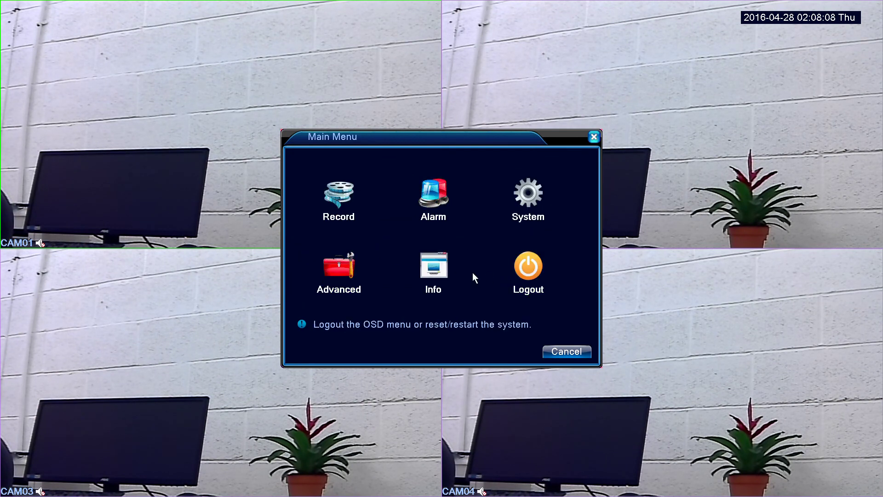
pyautogui.click(435, 268)
pyautogui.rightClick(436, 269)
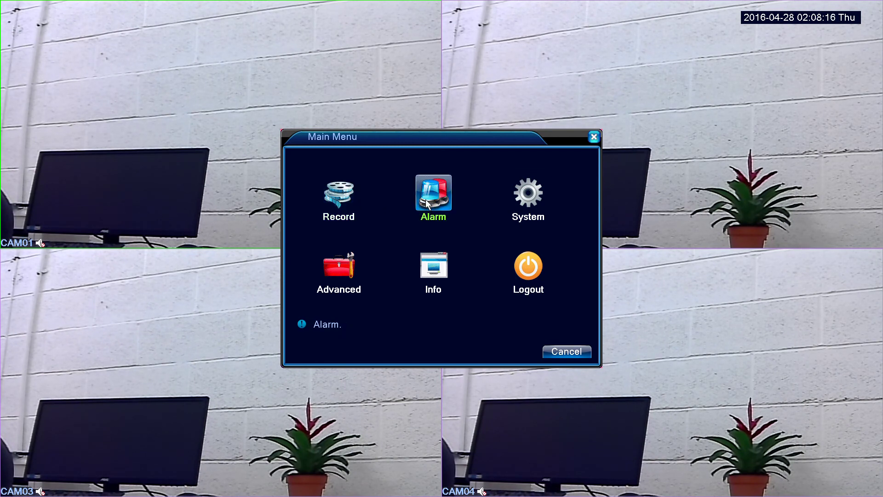
pyautogui.click(533, 267)
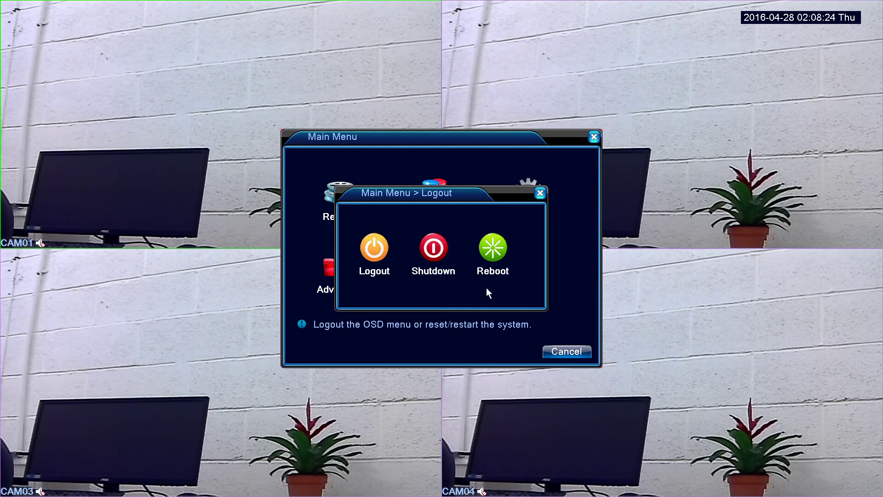
pyautogui.rightClick(457, 193)
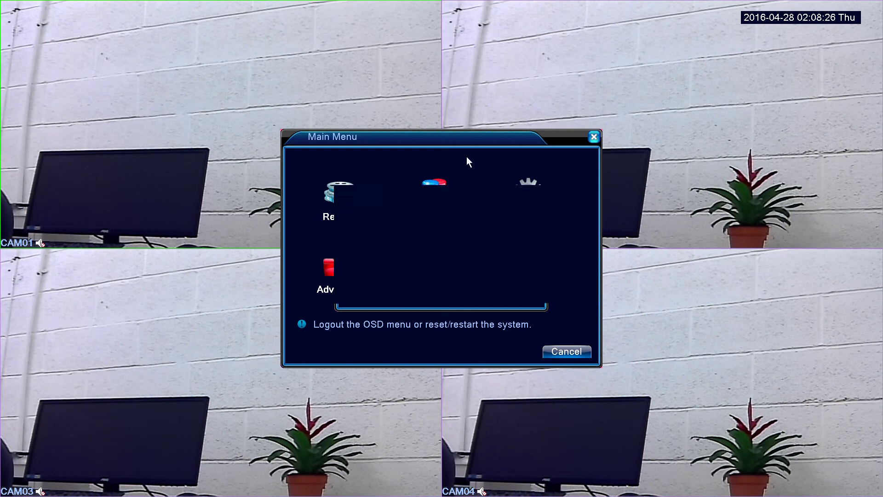
# Leave the main menu for the live view, open the Guide configuration wizard, and exit it without completing the setup.
pyautogui.rightClick(542, 98)
pyautogui.rightClick(434, 131)
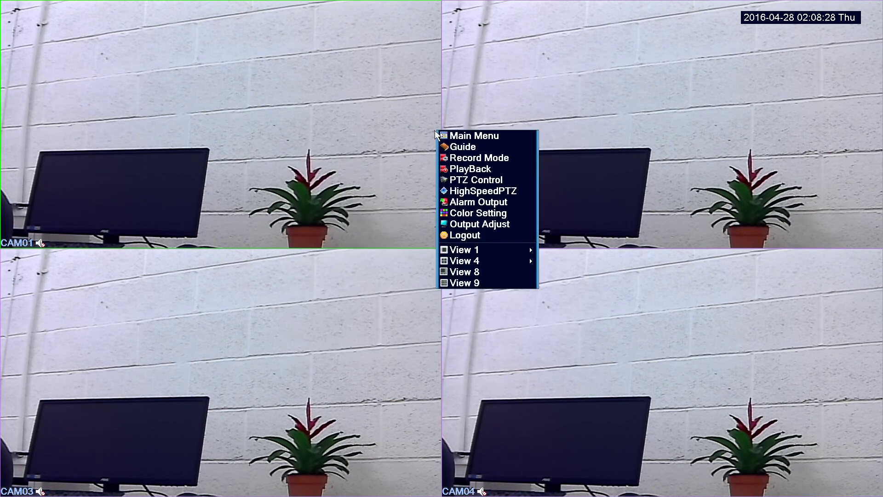
pyautogui.click(473, 147)
pyautogui.click(507, 350)
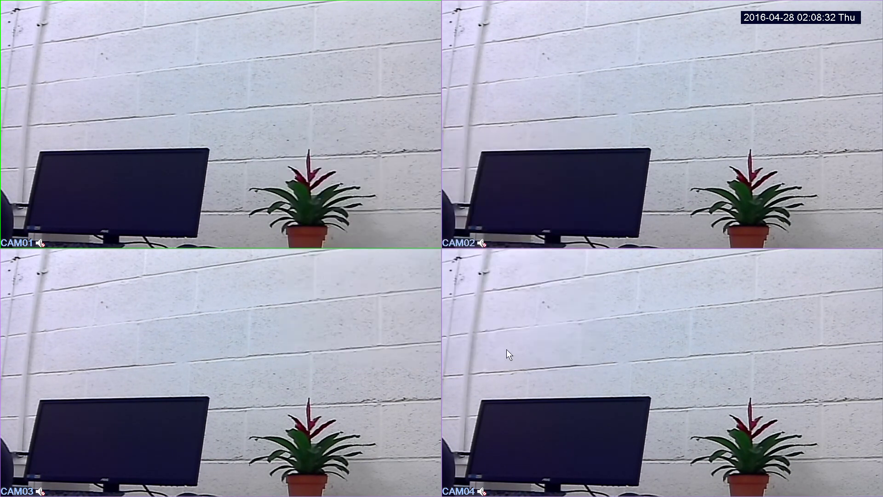
pyautogui.click(565, 352)
# View the live view's shortcut options, open Color Setting, and return to the live view without adjusting anything.
pyautogui.rightClick(447, 235)
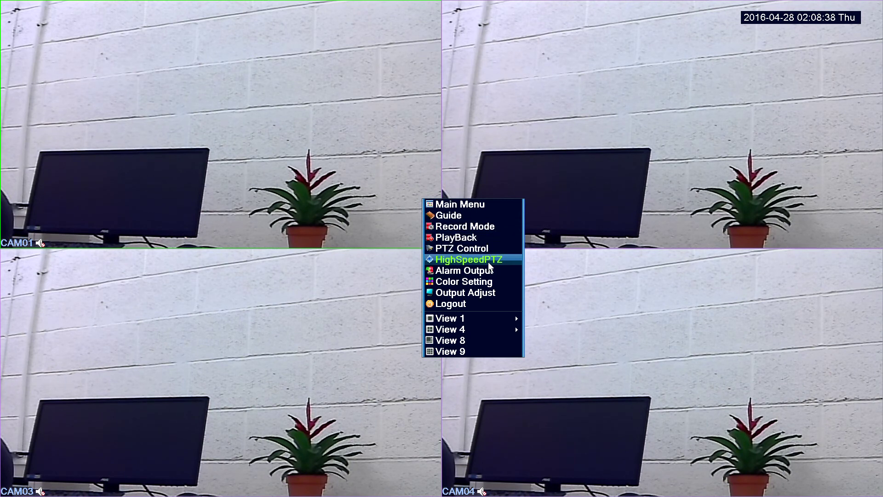
pyautogui.click(482, 280)
pyautogui.rightClick(374, 199)
# Go through the Guide wizard from its welcome page and time and language settings to the mobile app QR codes, and close it.
pyautogui.rightClick(373, 200)
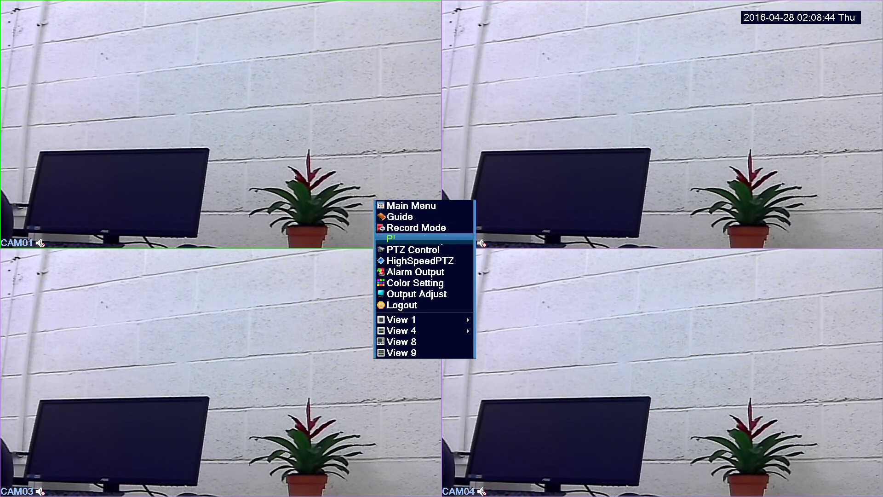
pyautogui.click(426, 220)
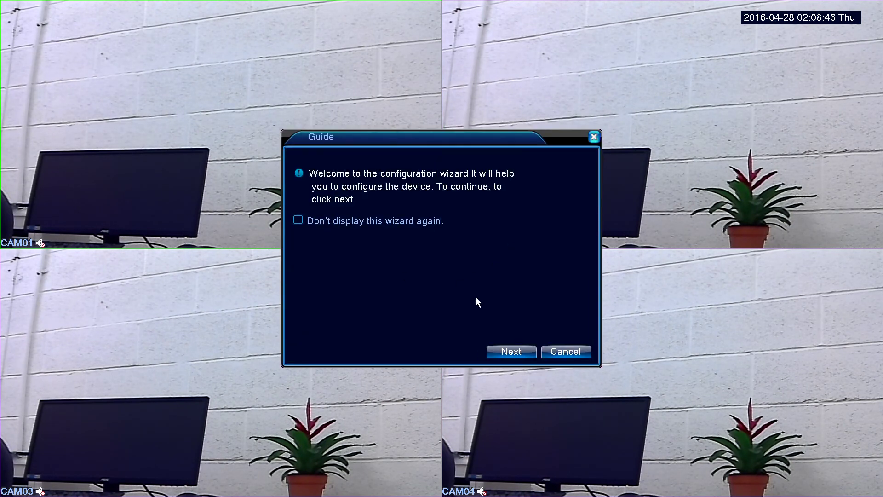
pyautogui.click(510, 350)
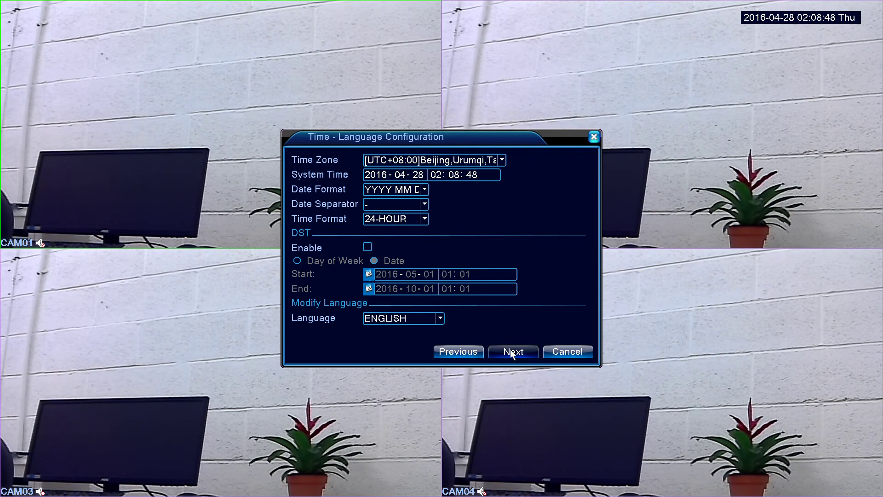
pyautogui.click(510, 351)
pyautogui.click(511, 352)
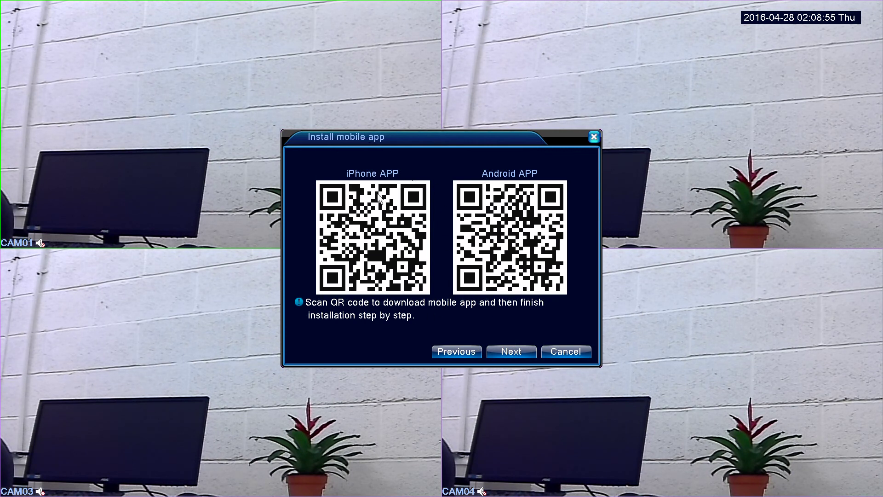
pyautogui.rightClick(397, 172)
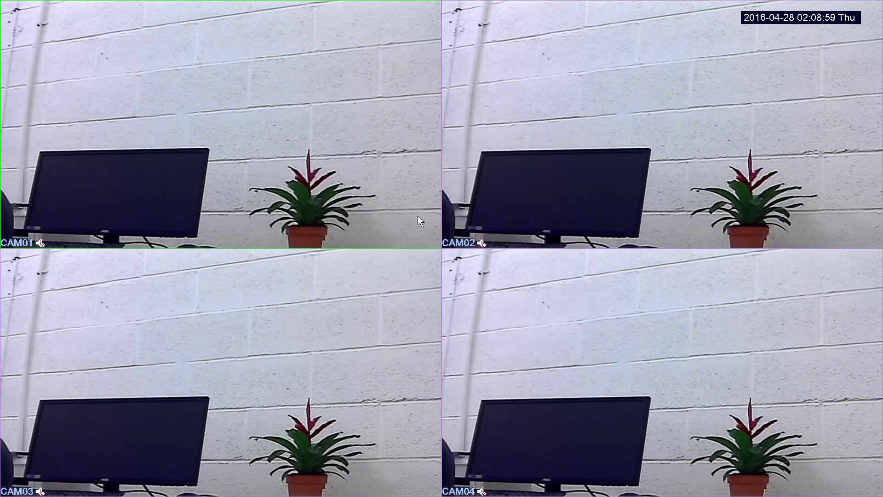
# Reopen the Guide wizard, advance to the iPhone and Android app download page again, and cancel the wizard.
pyautogui.rightClick(341, 173)
pyautogui.click(375, 191)
pyautogui.click(508, 352)
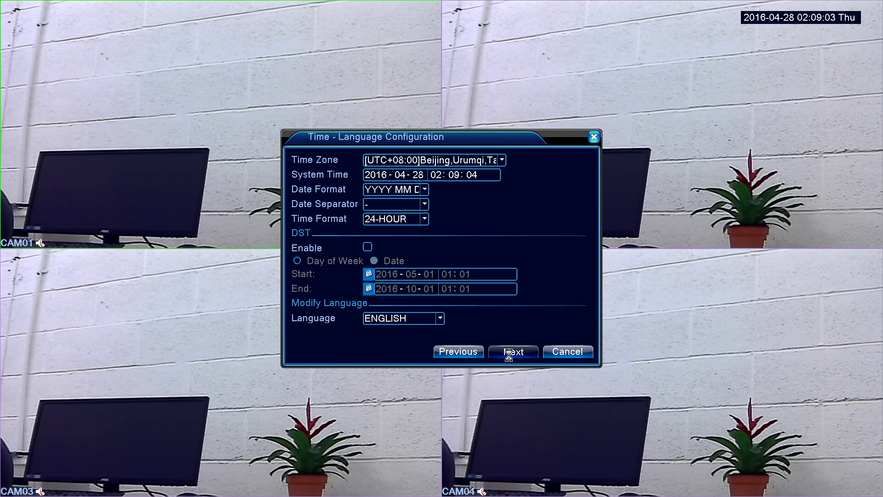
pyautogui.click(502, 350)
pyautogui.click(511, 352)
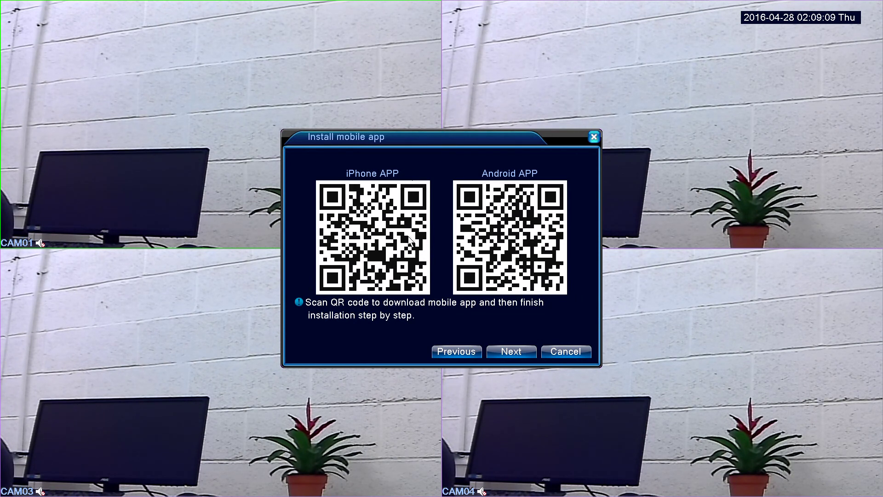
pyautogui.click(563, 354)
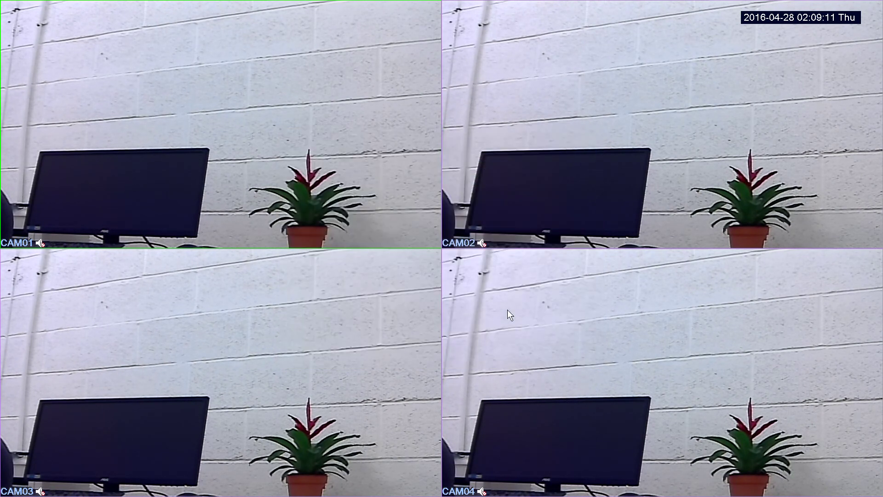